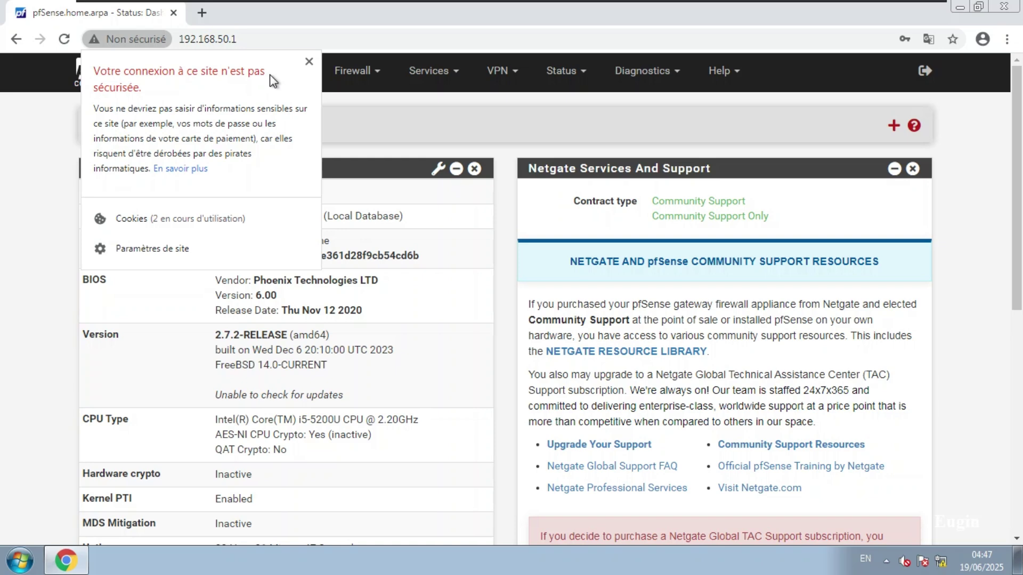
Dismiss Chrome's 'Not secure' notice and open pfSense's System menu.
left_click(74, 182)
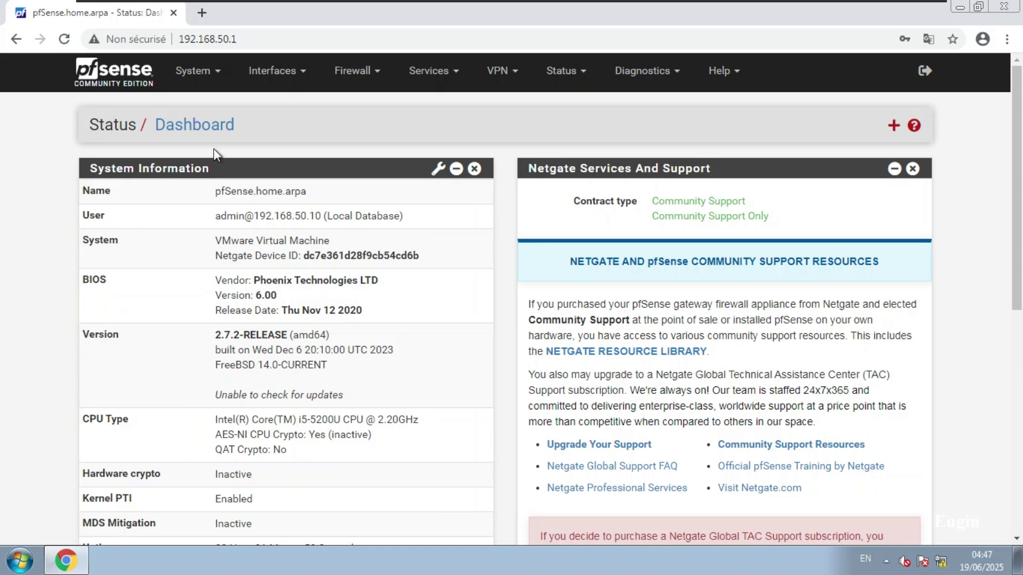
left_click(207, 85)
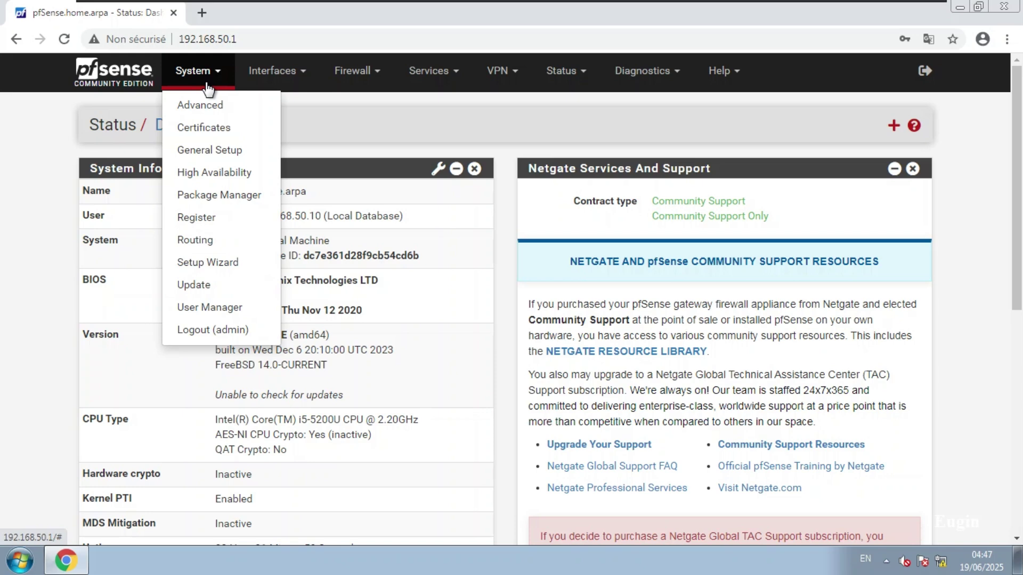
Under System > Certificates, add a new certificate authority named Cert_https.
left_click(216, 130)
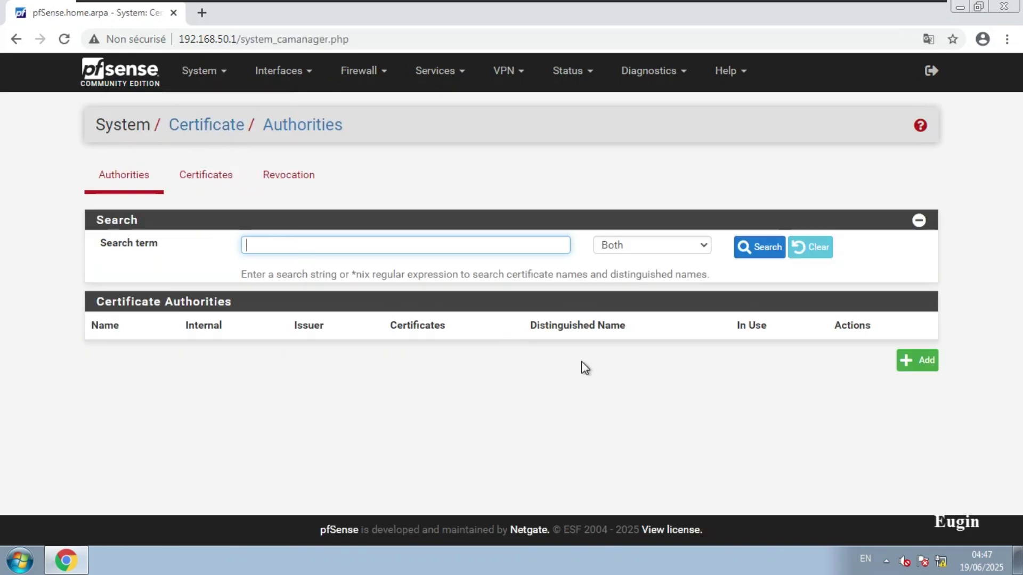
left_click(924, 364)
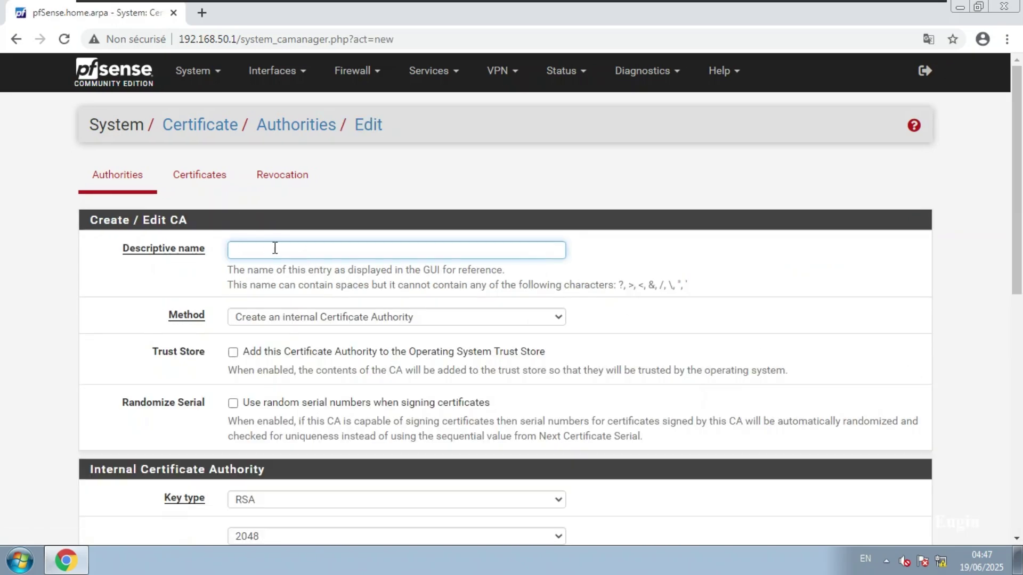
left_click(236, 252)
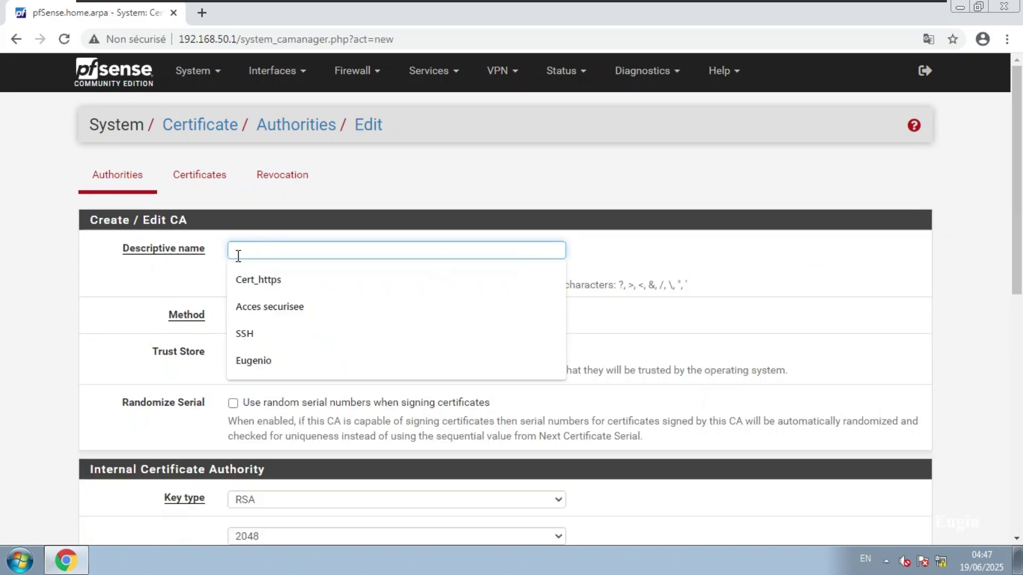
left_click(277, 288)
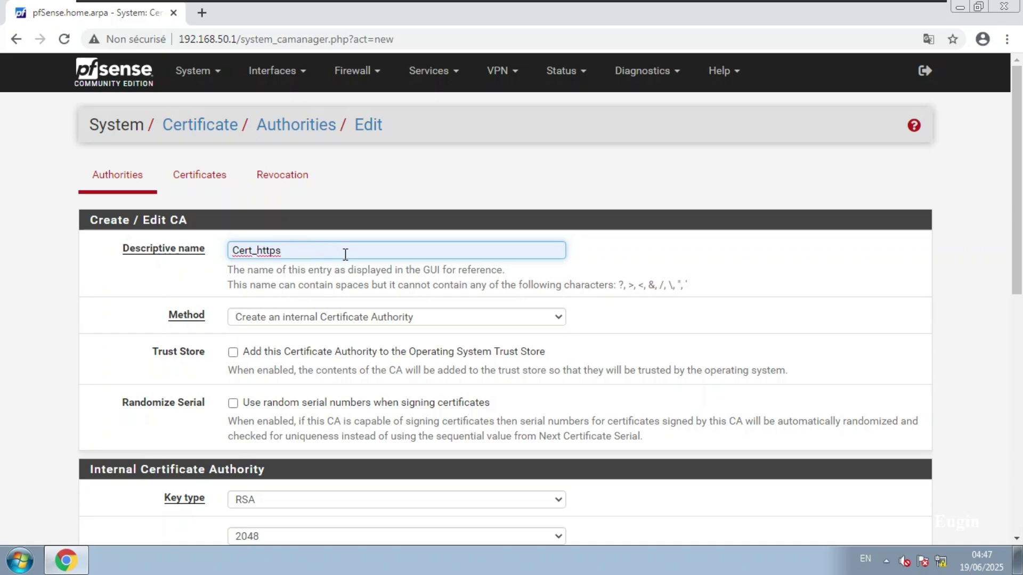
left_click_drag(315, 253, 228, 258)
key("Right")
Review the CA form, keeping the 3650-day lifetime and internal-ca common name, down to Country Code.
left_click(53, 391)
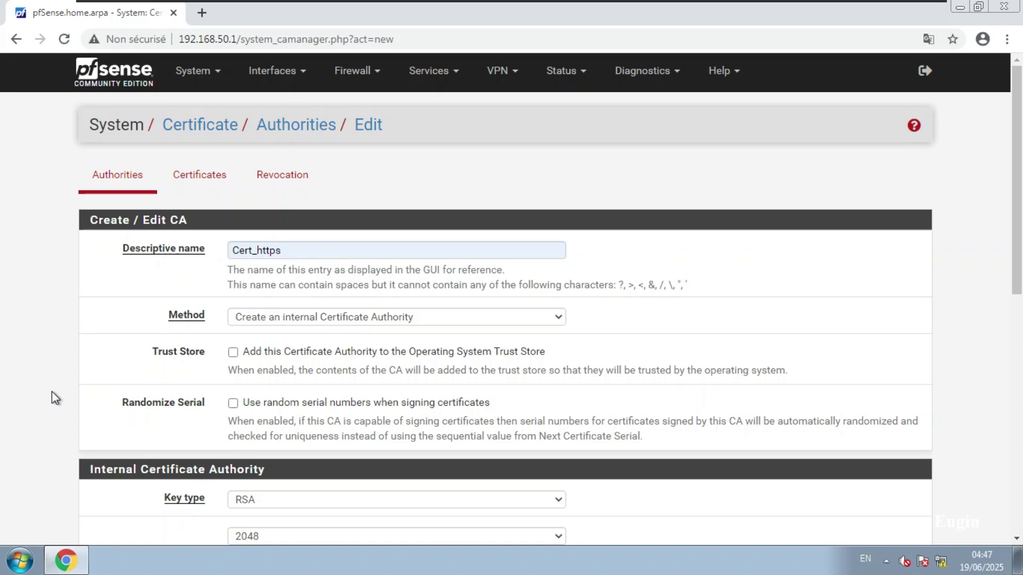
scroll(52, 394, "down", 1)
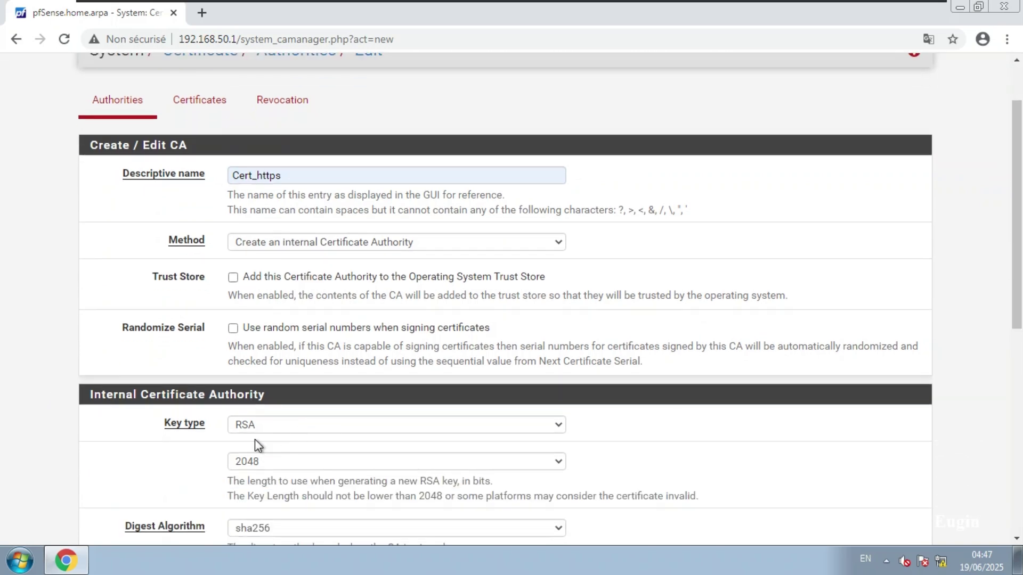
scroll(254, 439, "down", 1)
scroll(279, 456, "down", 1)
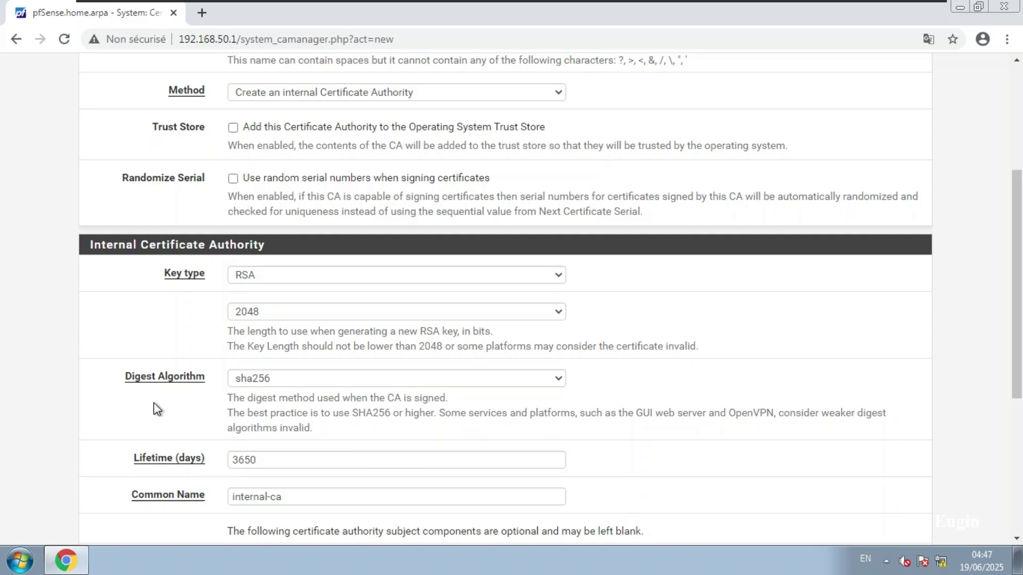
scroll(234, 431, "down", 1)
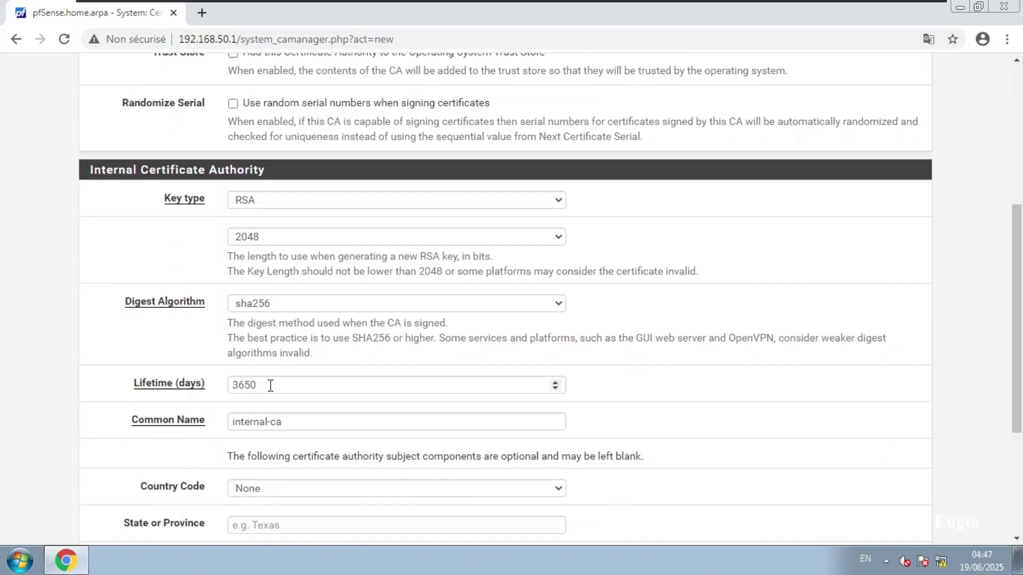
left_click_drag(270, 384, 226, 384)
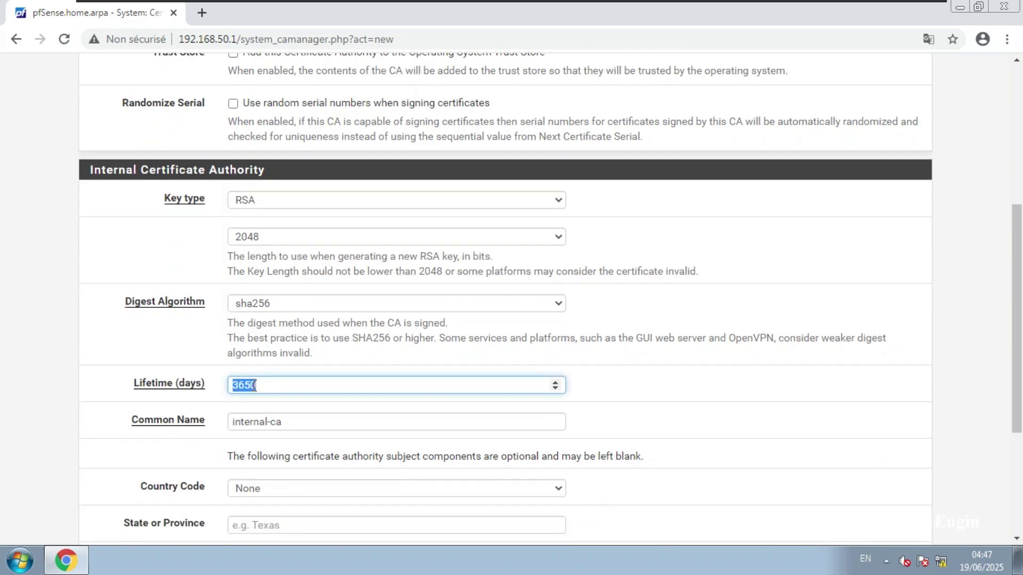
scroll(274, 413, "down", 1)
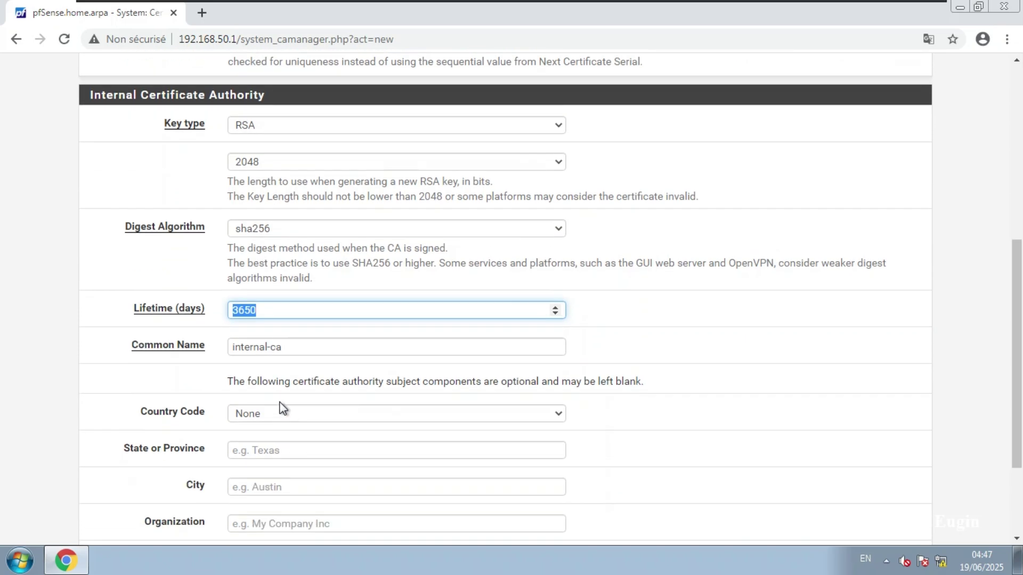
left_click_drag(287, 345, 226, 351)
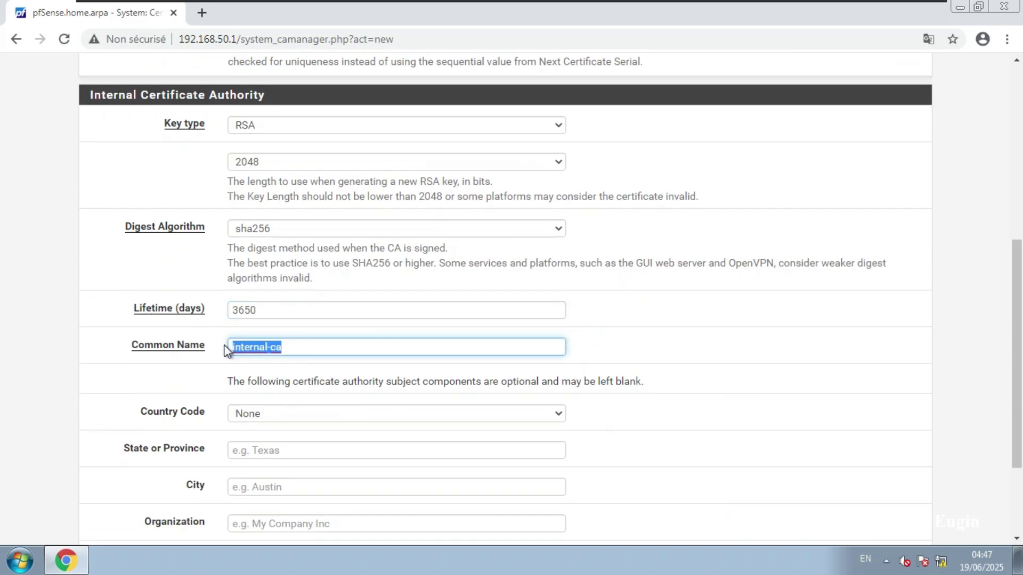
left_click(197, 388)
scroll(197, 388, "down", 1)
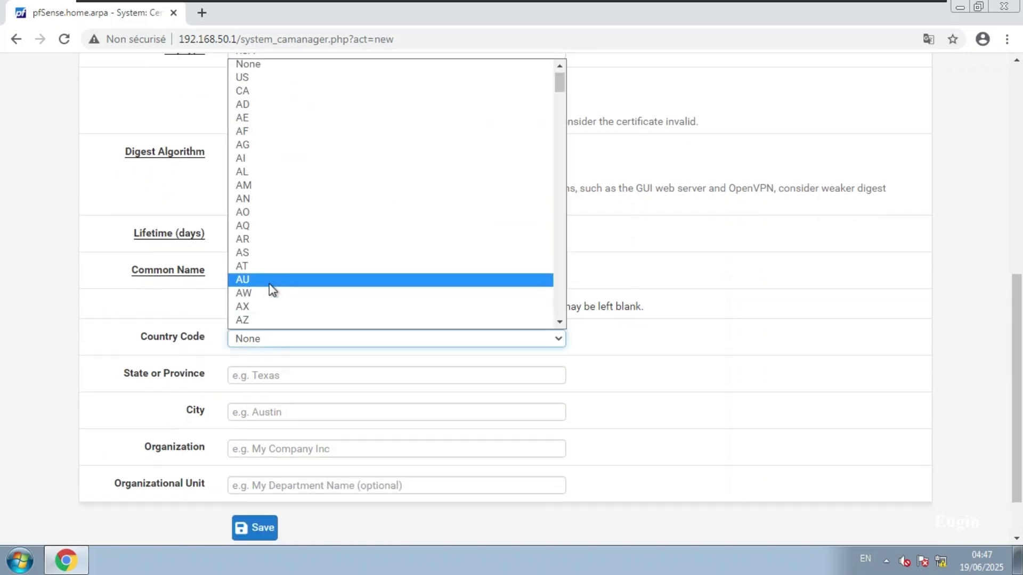
scroll(269, 288, "down", 20)
scroll(270, 287, "down", 20)
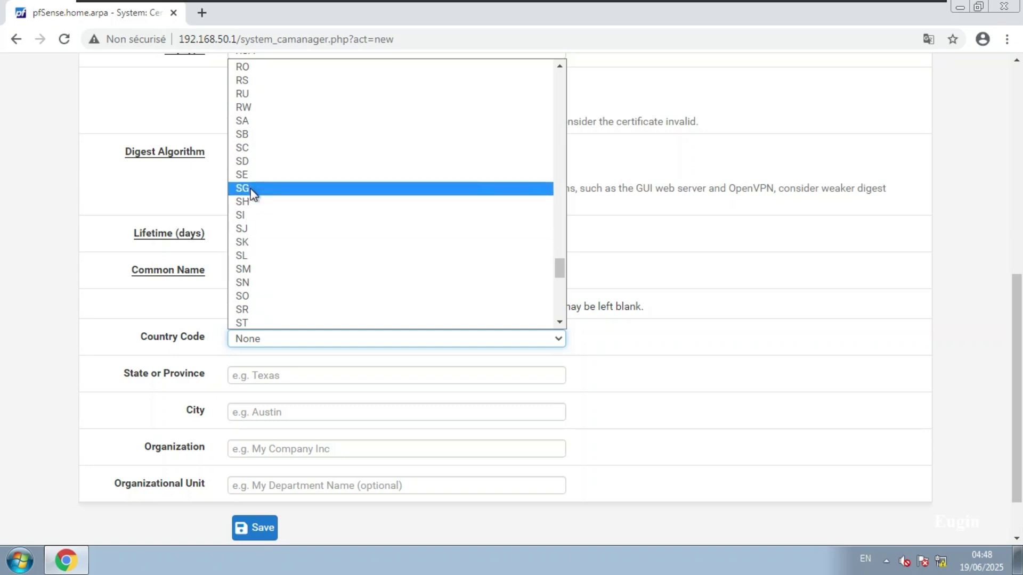
Set the CA subject to country SN, state and city Dakar, organization DK, and save.
left_click(247, 286)
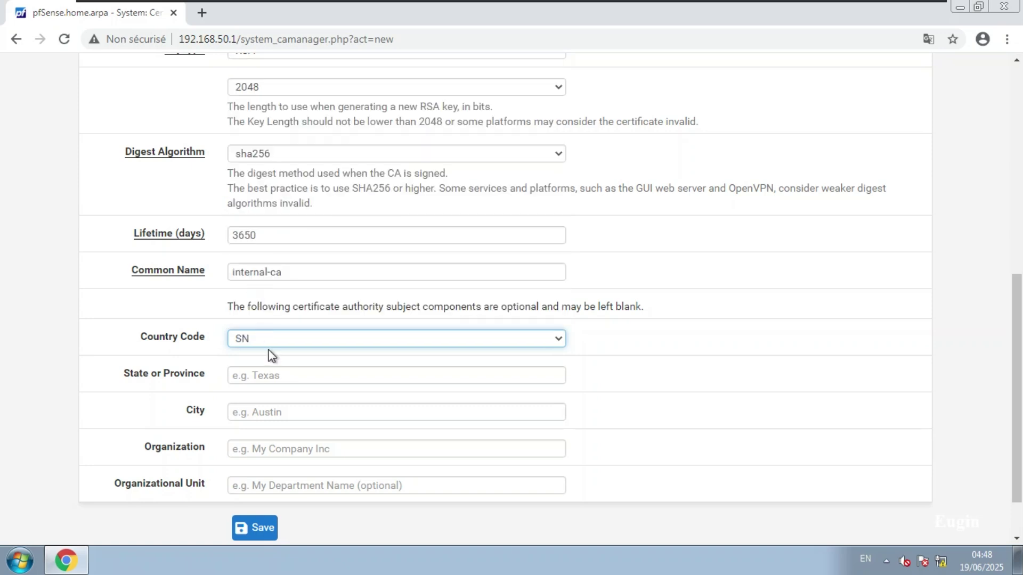
left_click(281, 375)
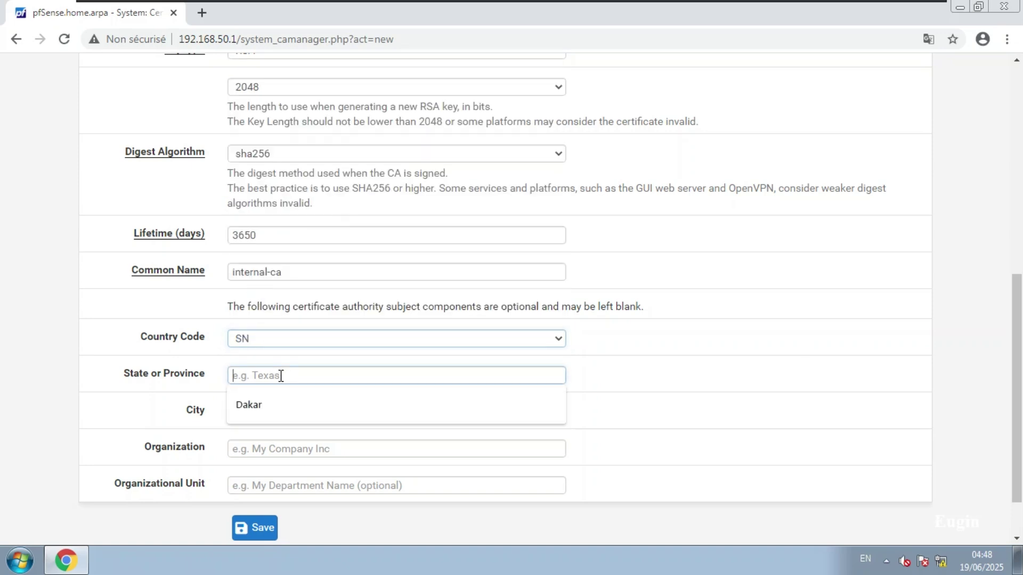
left_click(283, 406)
scroll(244, 415, "down", 1)
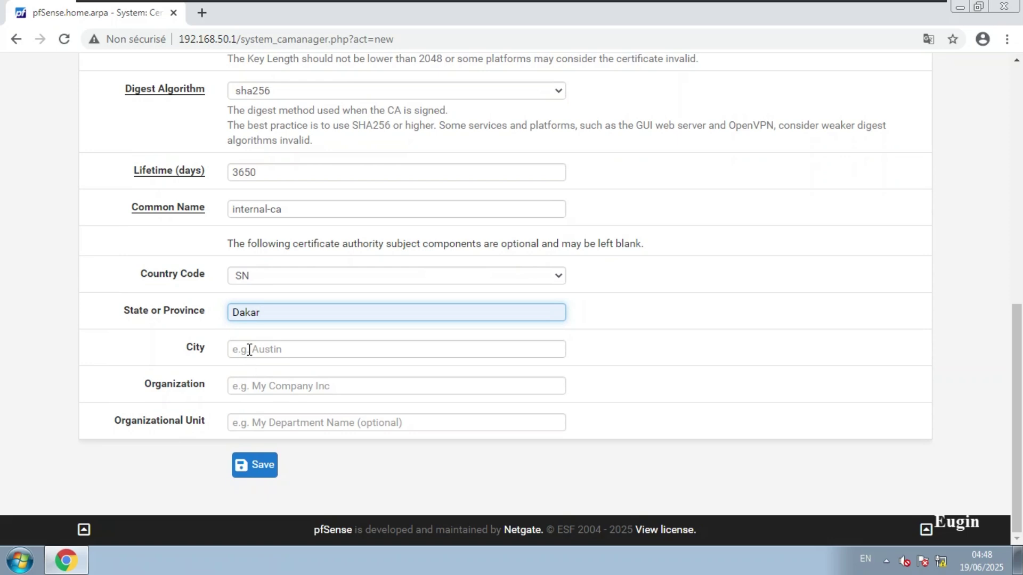
left_click(245, 349)
double_click(194, 348)
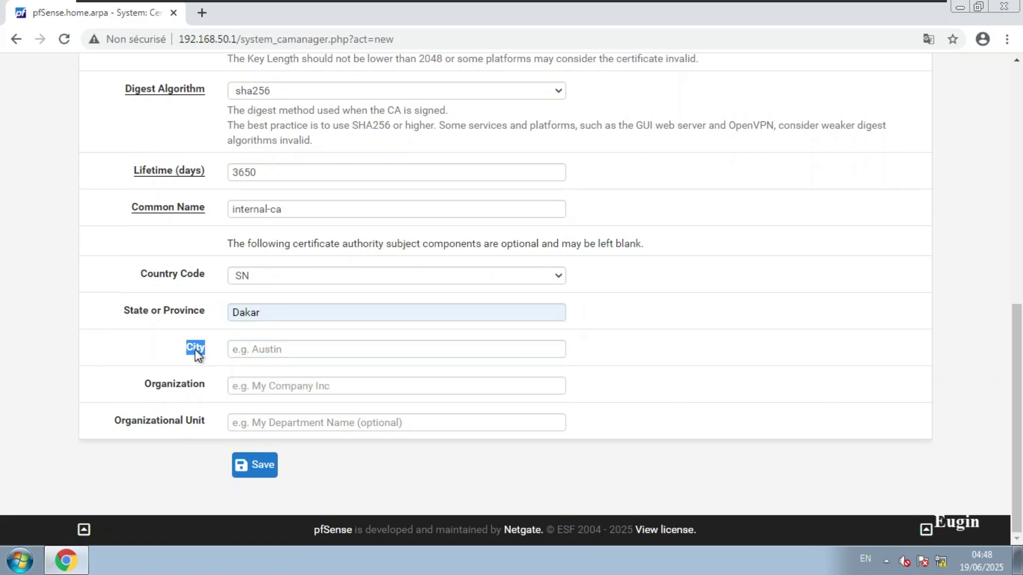
left_click(260, 349)
left_click(272, 378)
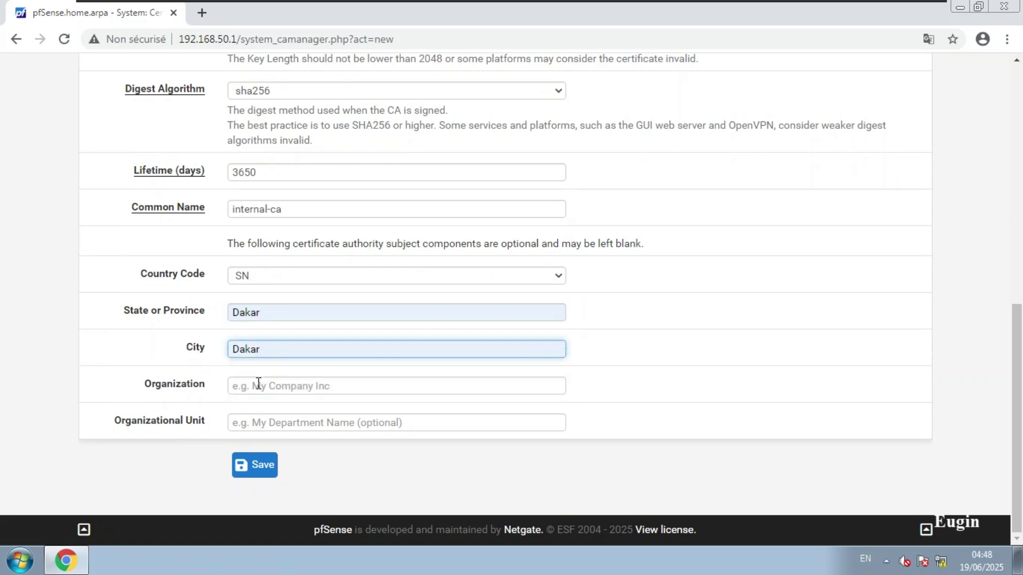
left_click(258, 384)
left_click(251, 440)
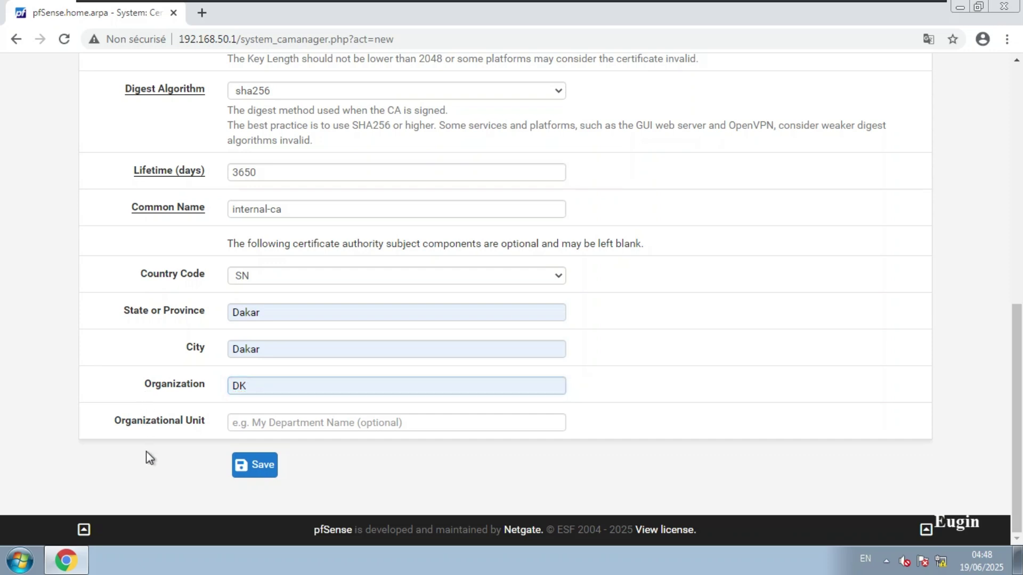
left_click(253, 471)
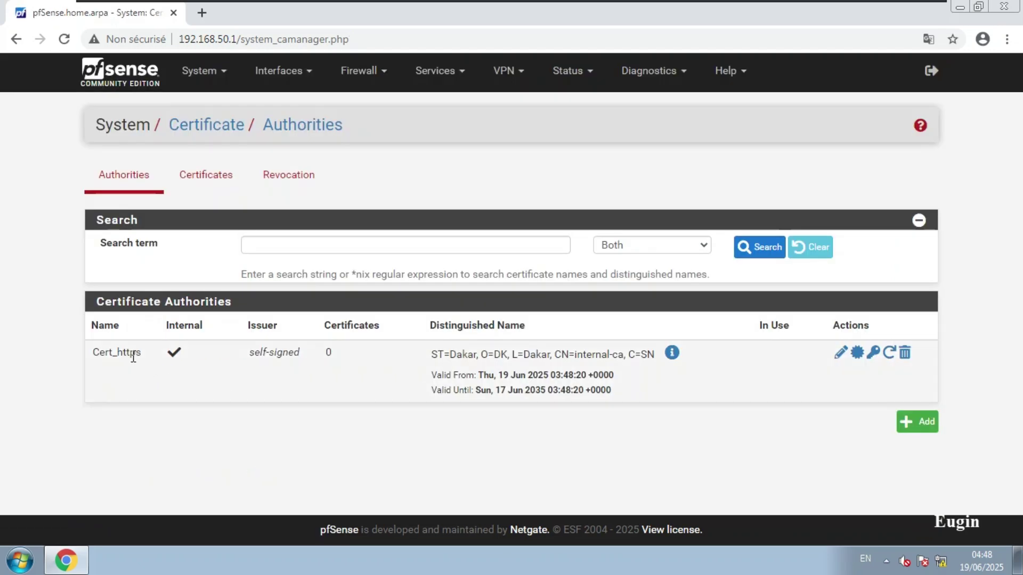
Switch to the Certificates tab and start a new certificate with Add/Sign.
left_click(222, 175)
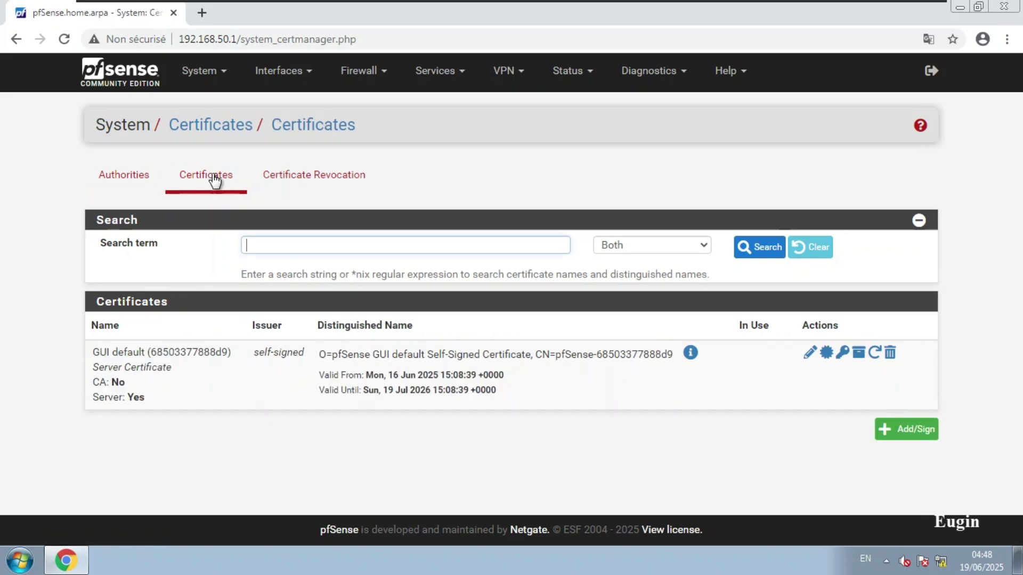
left_click(128, 175)
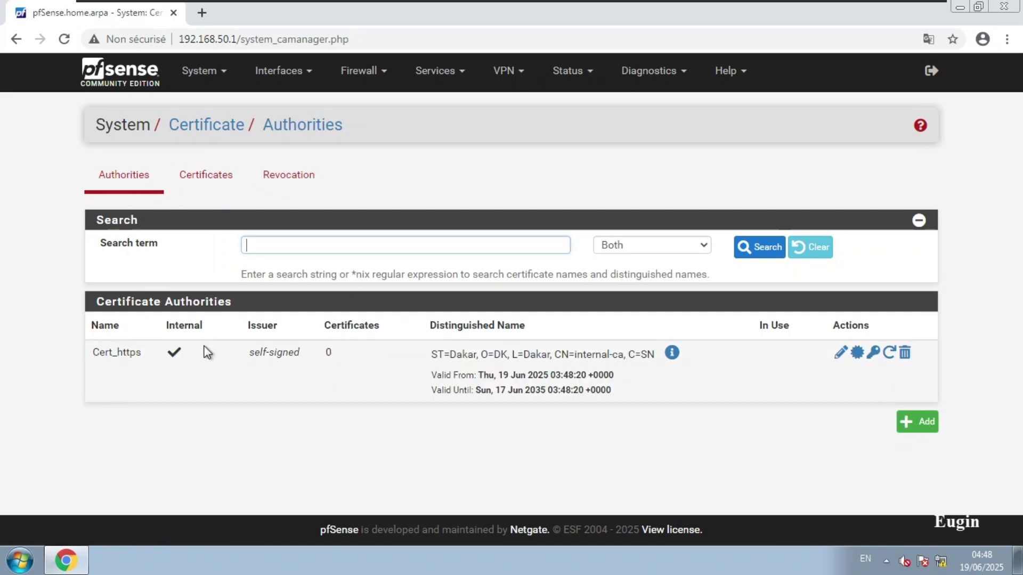
left_click(224, 181)
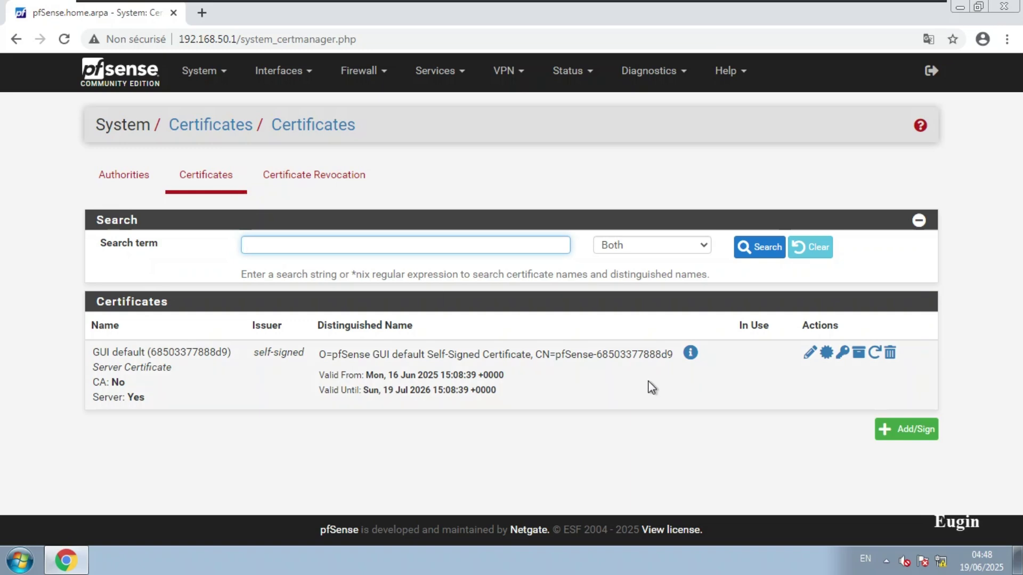
left_click(913, 432)
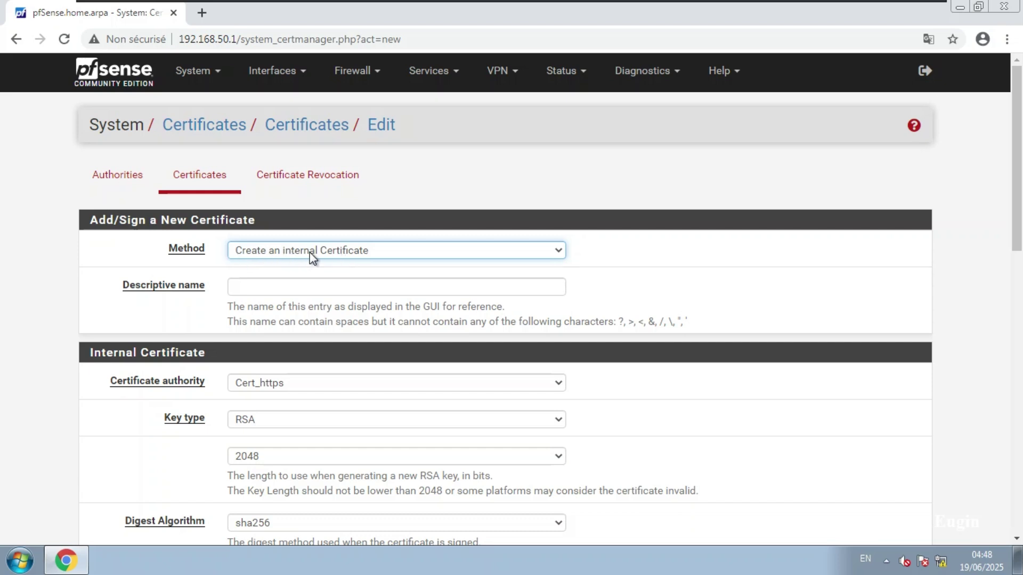
Name the new certificate Cert_https.
left_click(322, 287)
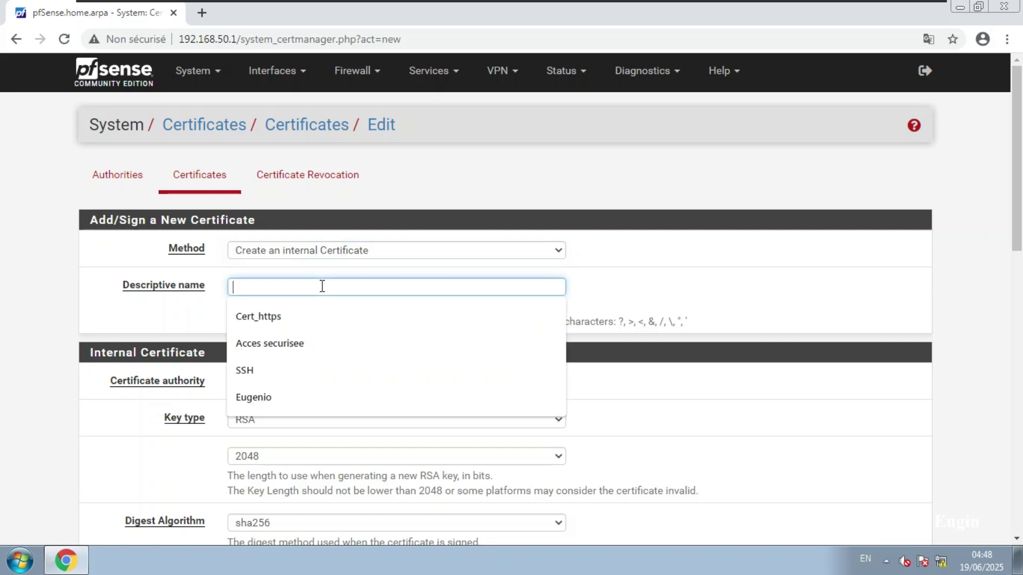
left_click(271, 313)
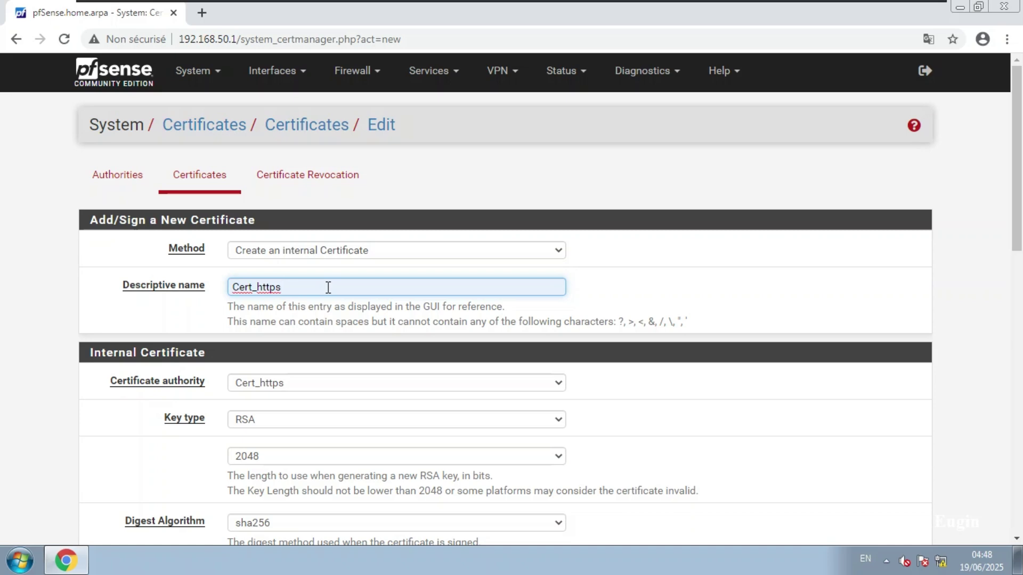
left_click(80, 443)
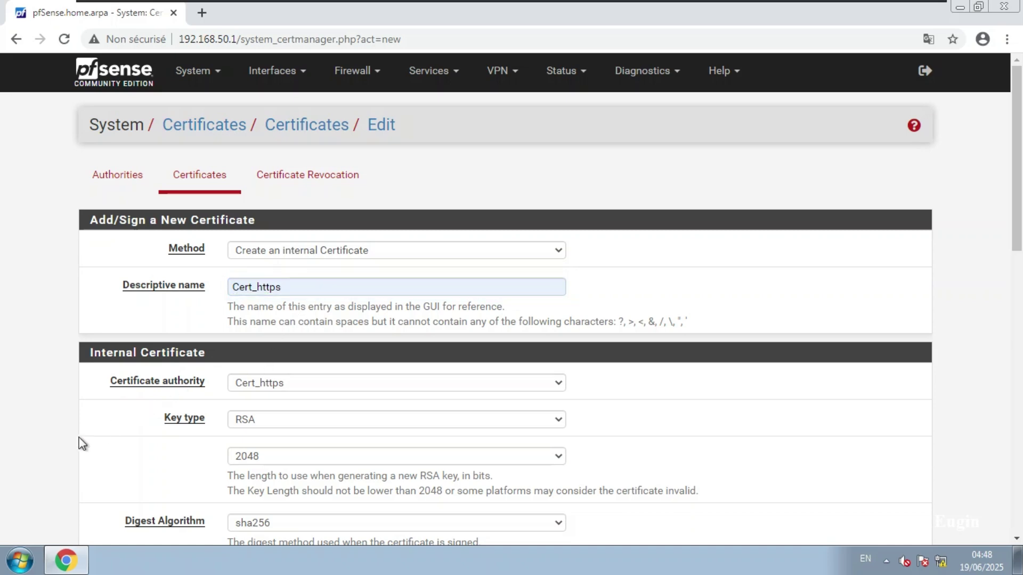
scroll(80, 443, "down", 1)
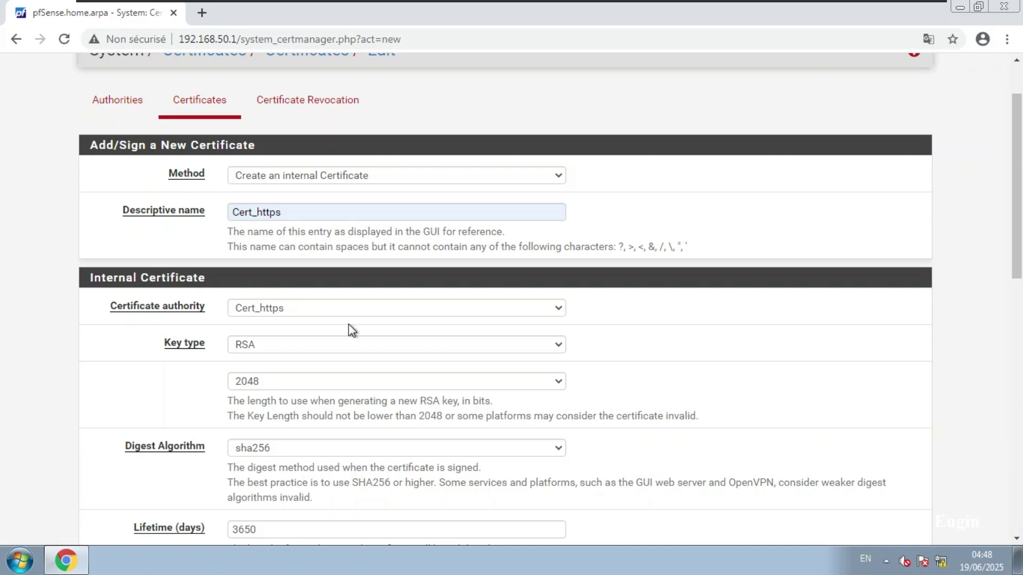
Keep Cert_https as the signing authority and RSA as the key type.
left_click(247, 305)
left_click(283, 309)
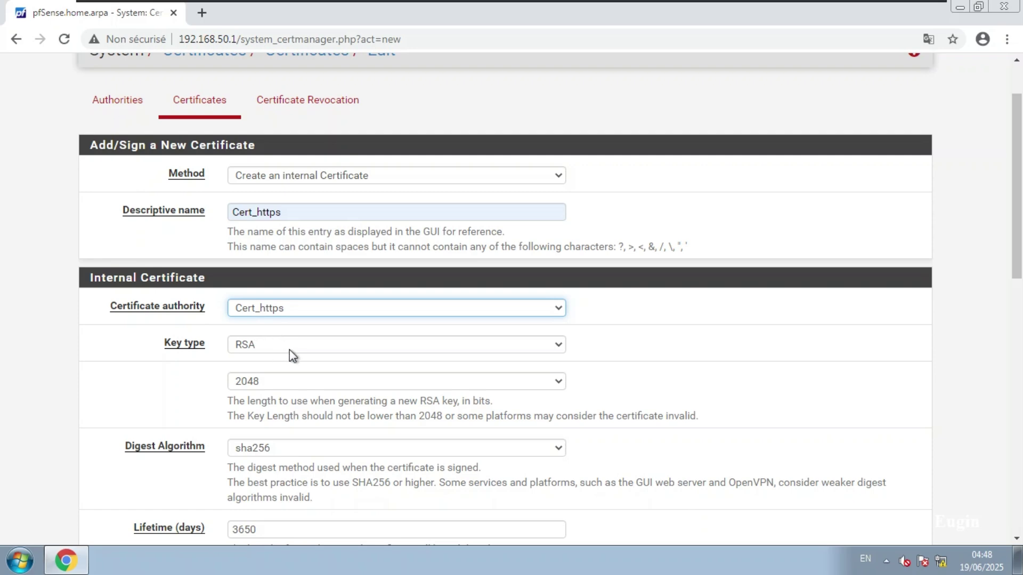
left_click(268, 346)
left_click(138, 401)
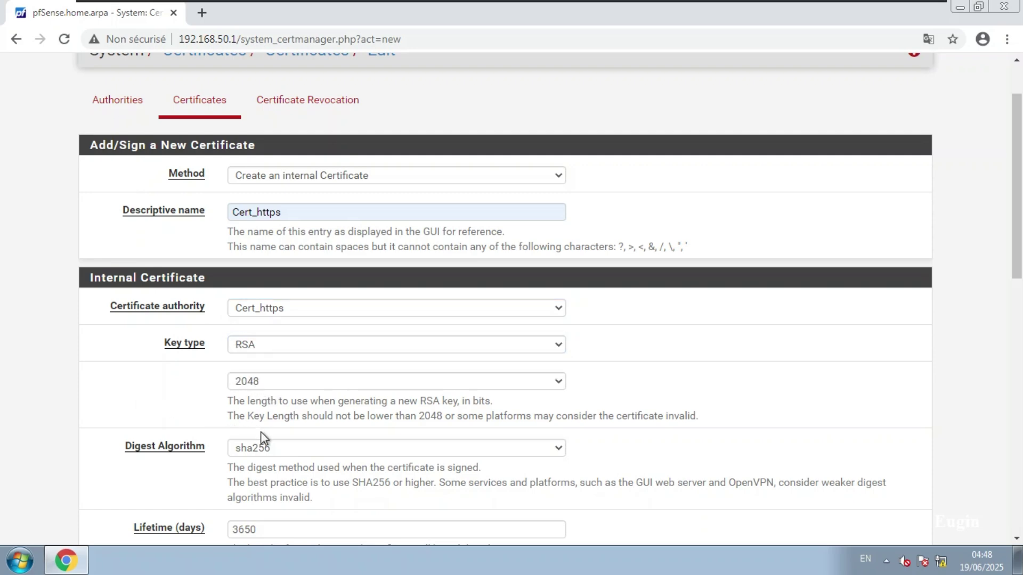
scroll(14, 474, "down", 5)
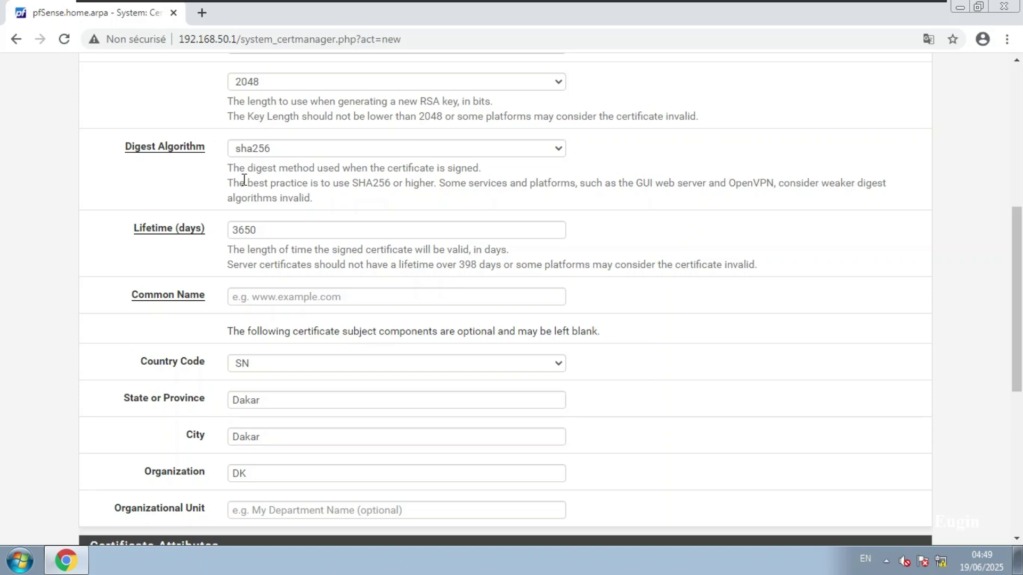
Set the Common Name to eugin.net by replacing 'epam' in the epam.net suggestion.
left_click(330, 296)
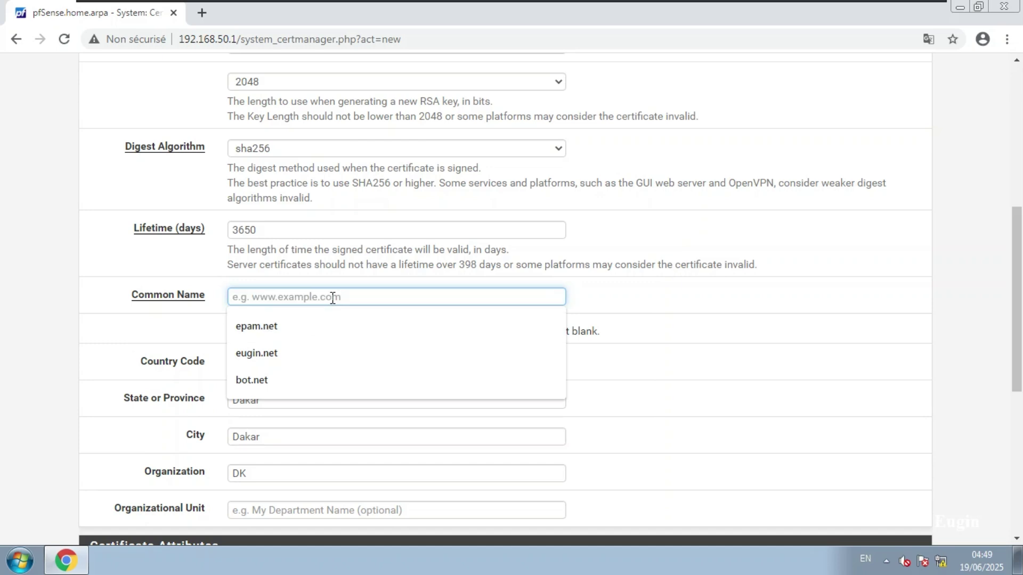
left_click(269, 330)
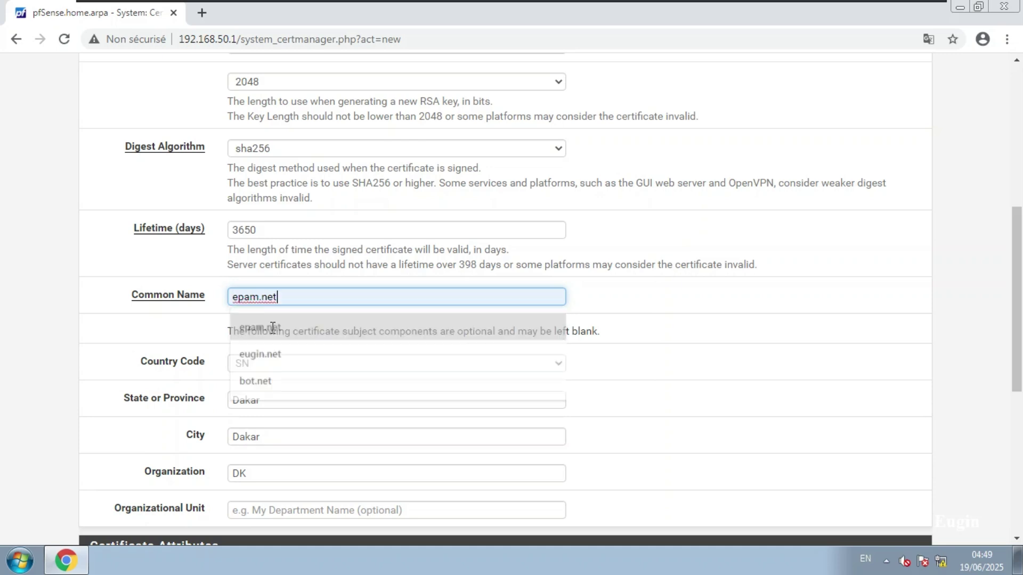
double_click(296, 299)
left_click(312, 298)
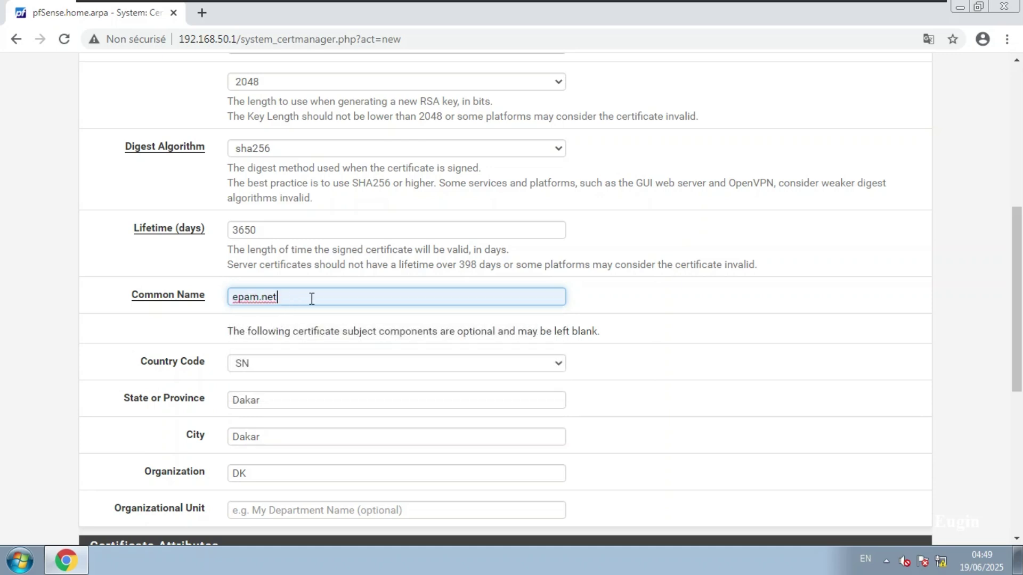
double_click(234, 296)
type("eugin")
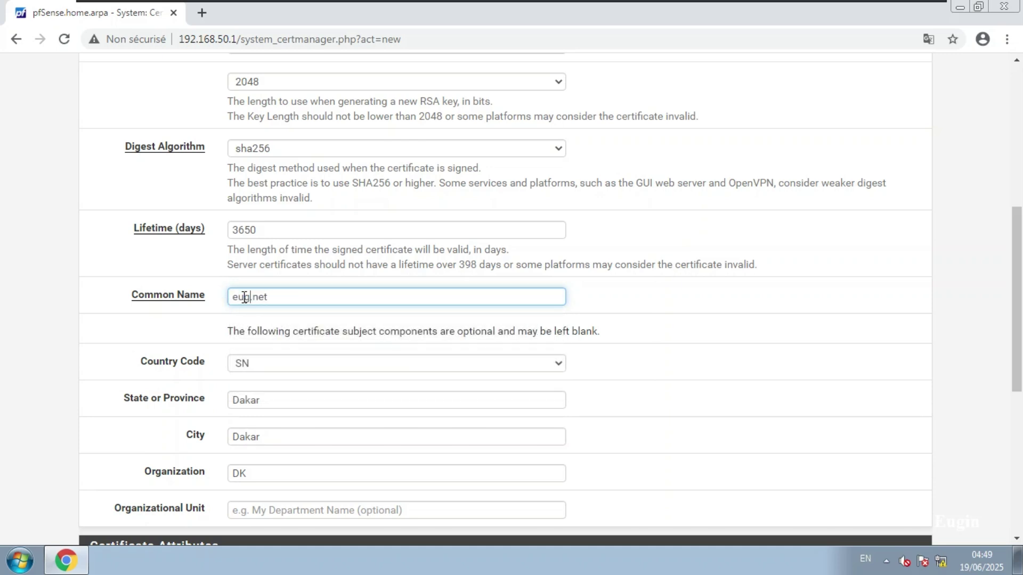
left_click_drag(294, 297, 225, 297)
left_click(303, 294)
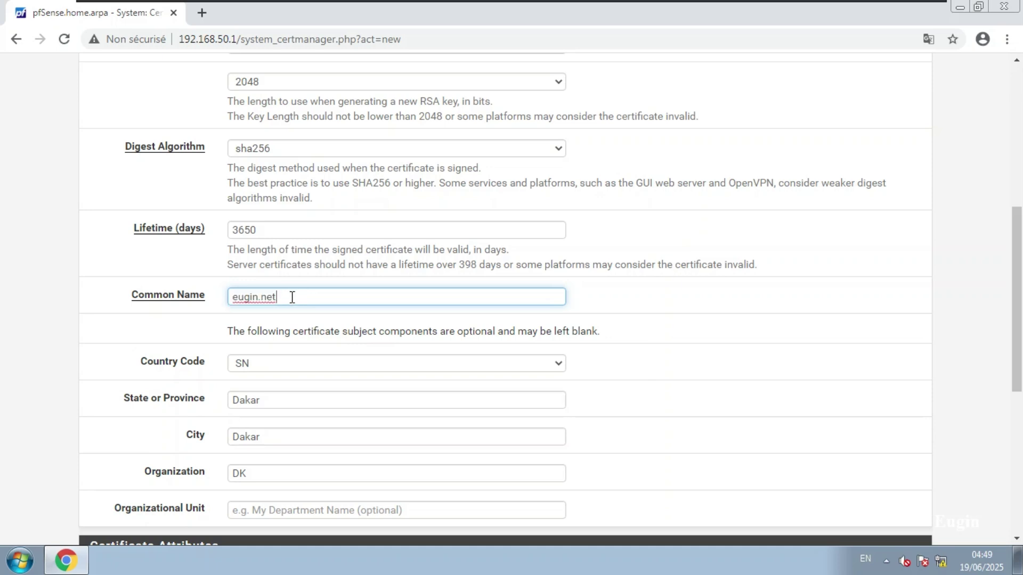
left_click(296, 329)
scroll(300, 329, "down", 1)
scroll(300, 328, "down", 1)
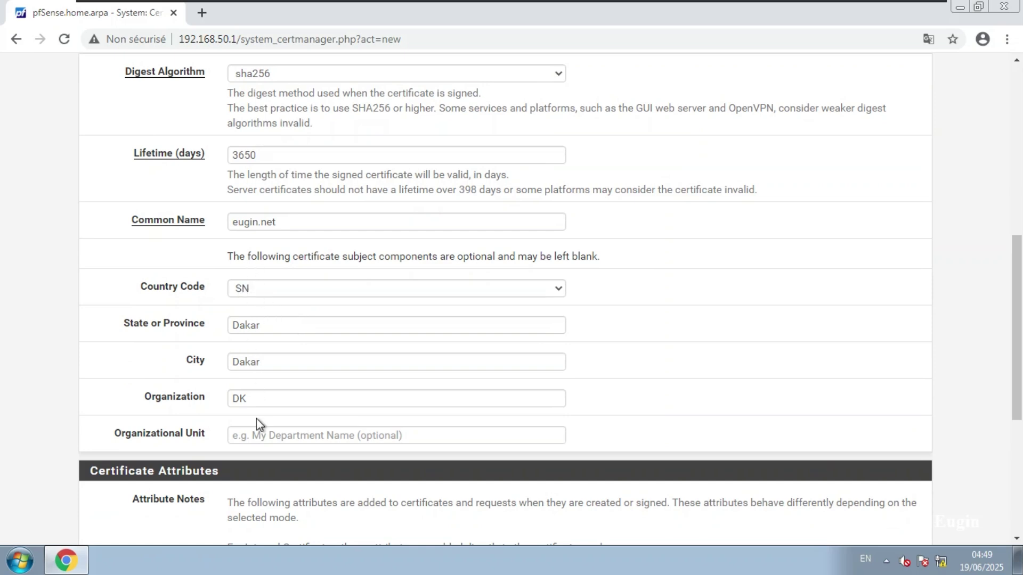
Make it a Server Certificate with IP address alternative name 192.168.50.1.
scroll(257, 419, "down", 5)
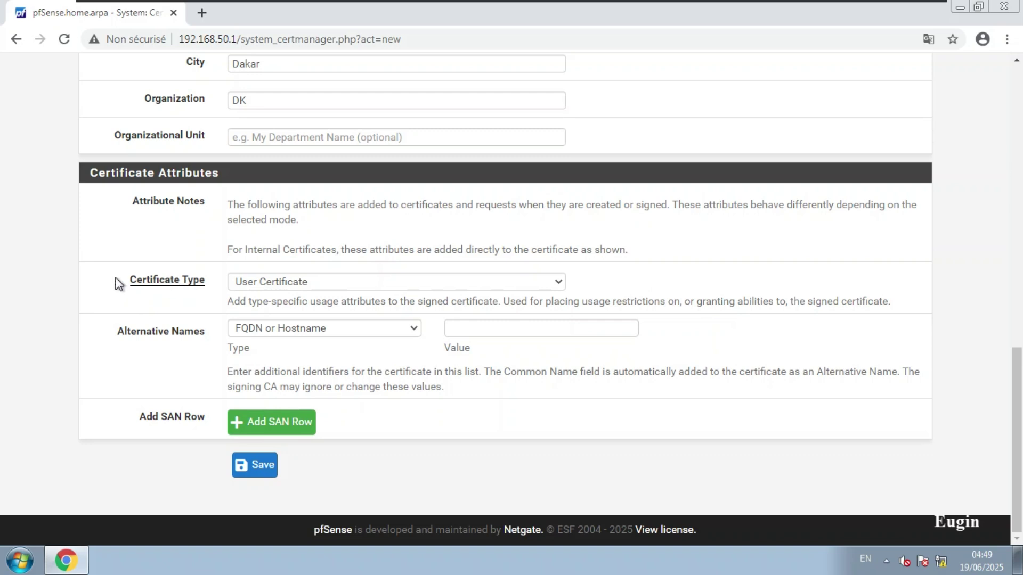
left_click(258, 280)
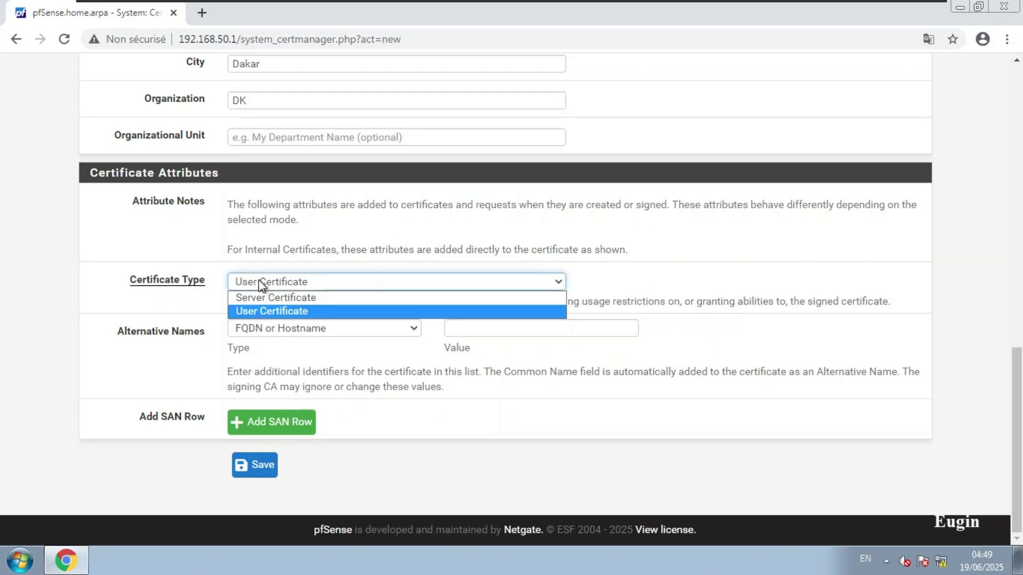
left_click(284, 300)
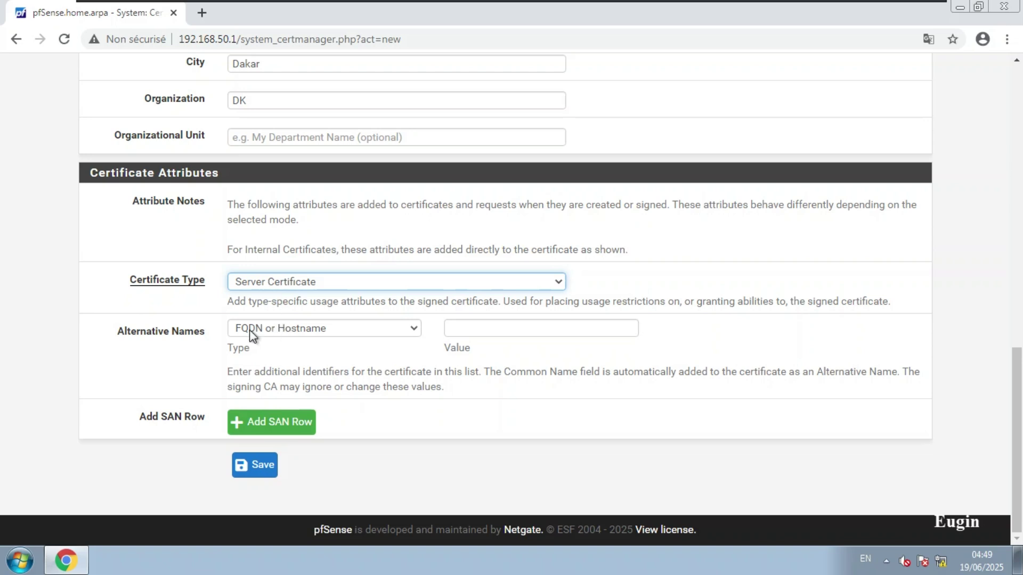
left_click(312, 331)
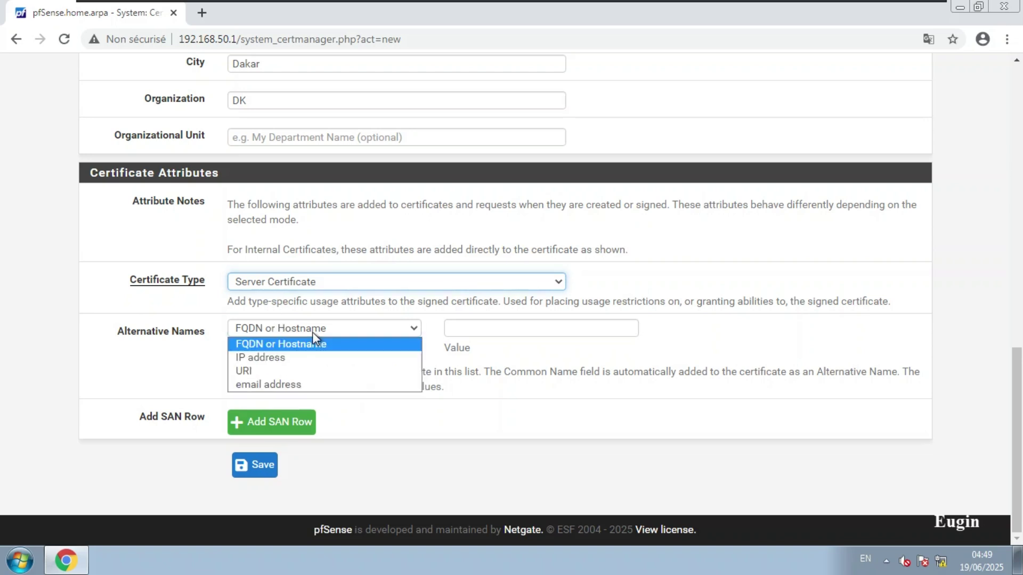
left_click(289, 363)
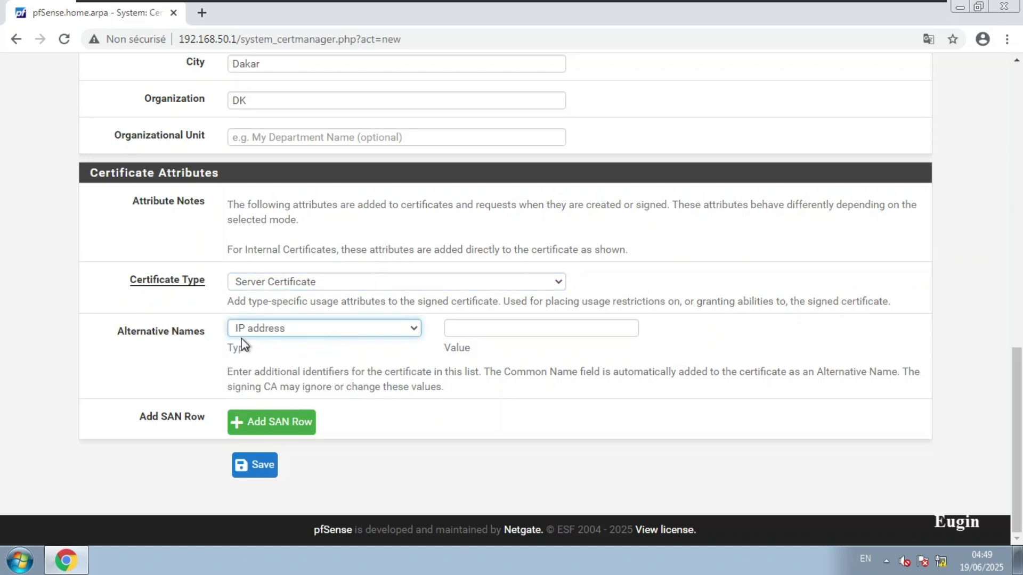
left_click(479, 329)
left_click(506, 352)
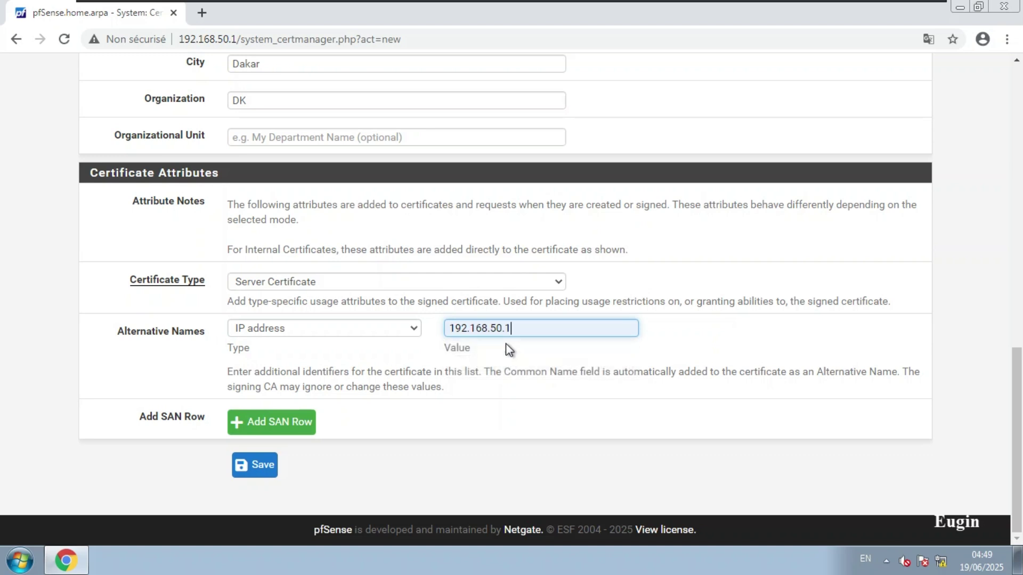
Add a second alternative name row with hostname epam.net.
left_click(271, 422)
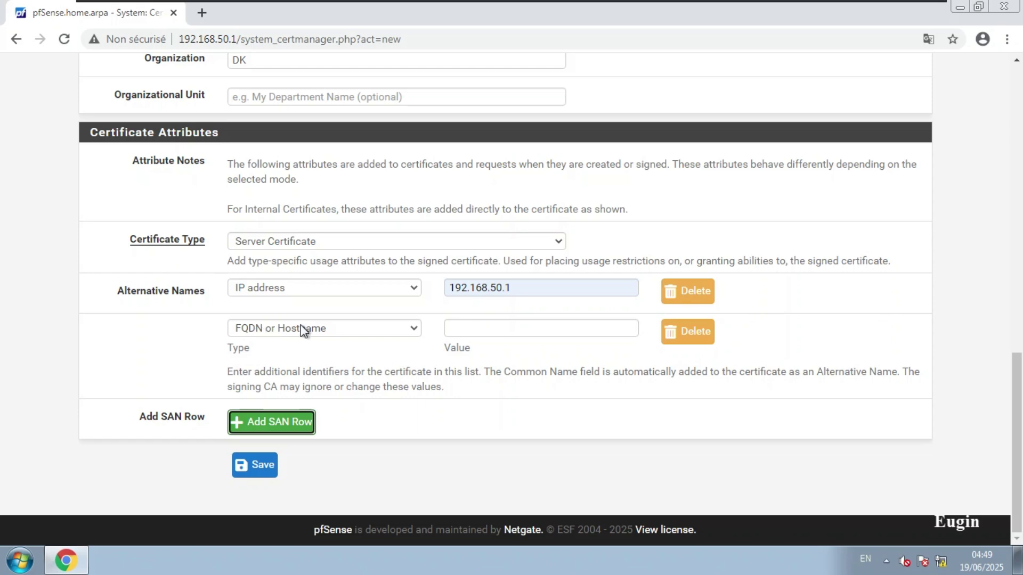
left_click(460, 329)
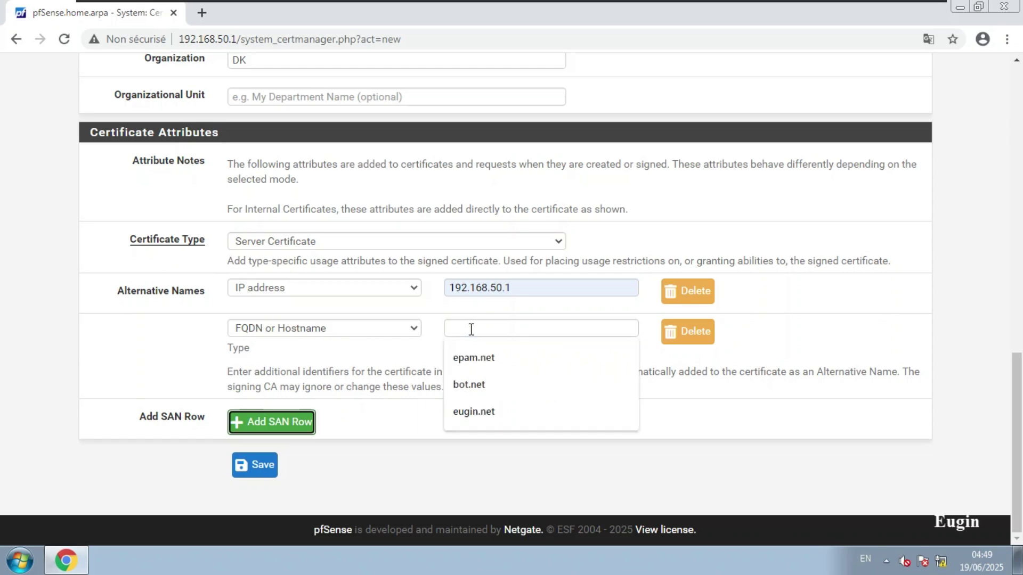
left_click(482, 357)
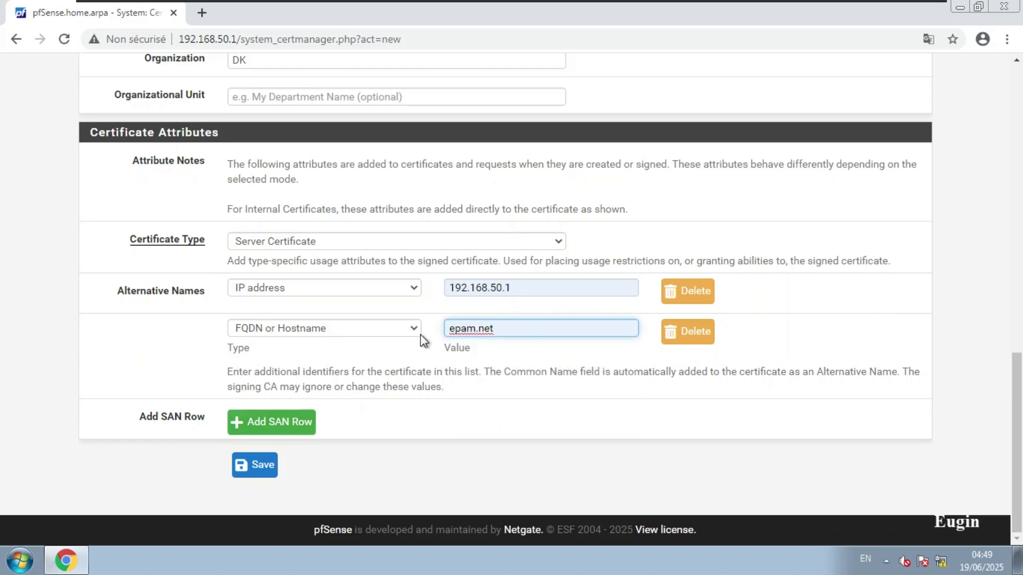
scroll(420, 334, "up", 5)
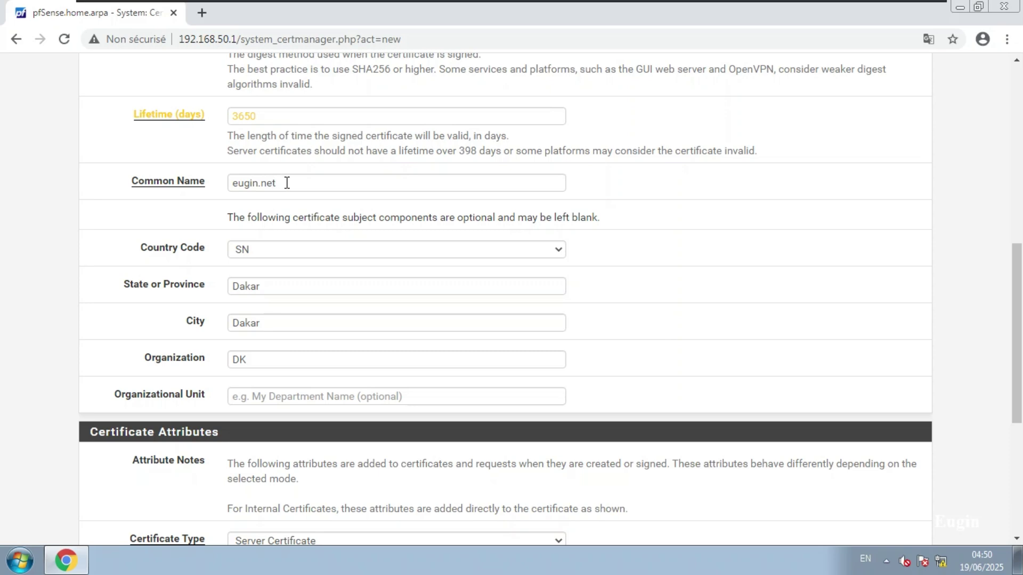
scroll(349, 283, "down", 4)
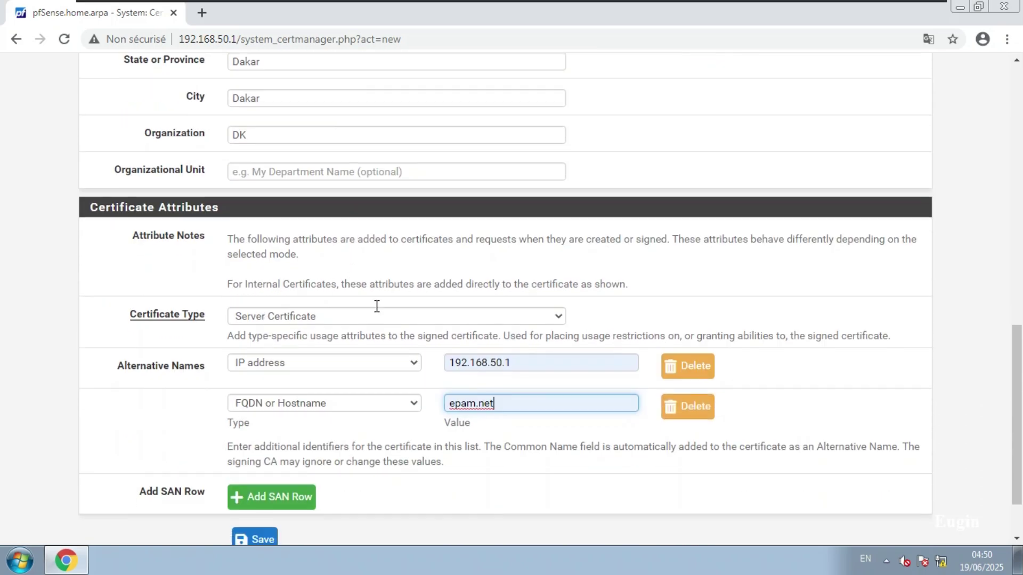
left_click_drag(512, 401, 441, 400)
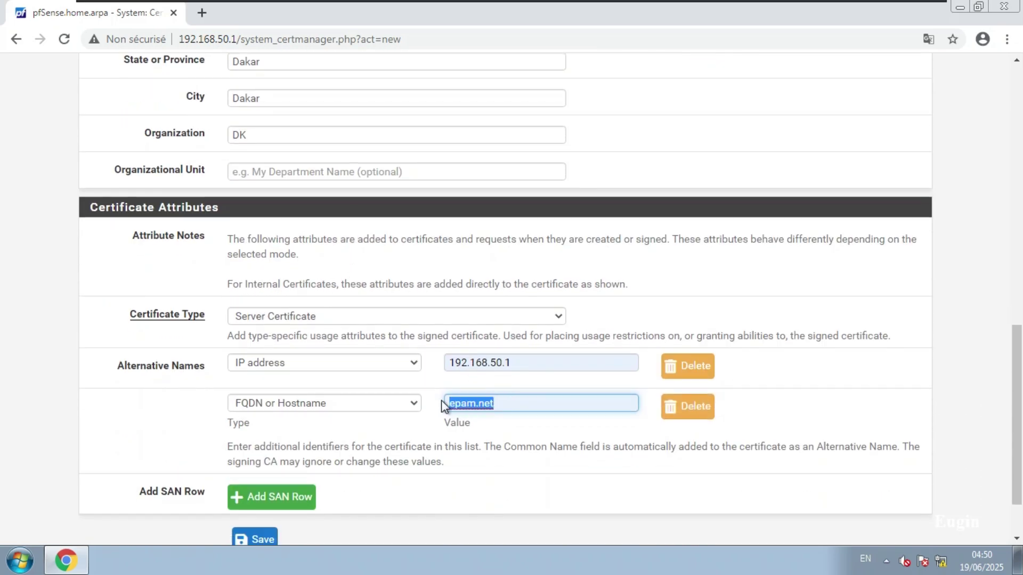
left_click(513, 400)
scroll(512, 400, "up", 1)
scroll(512, 400, "up", 13)
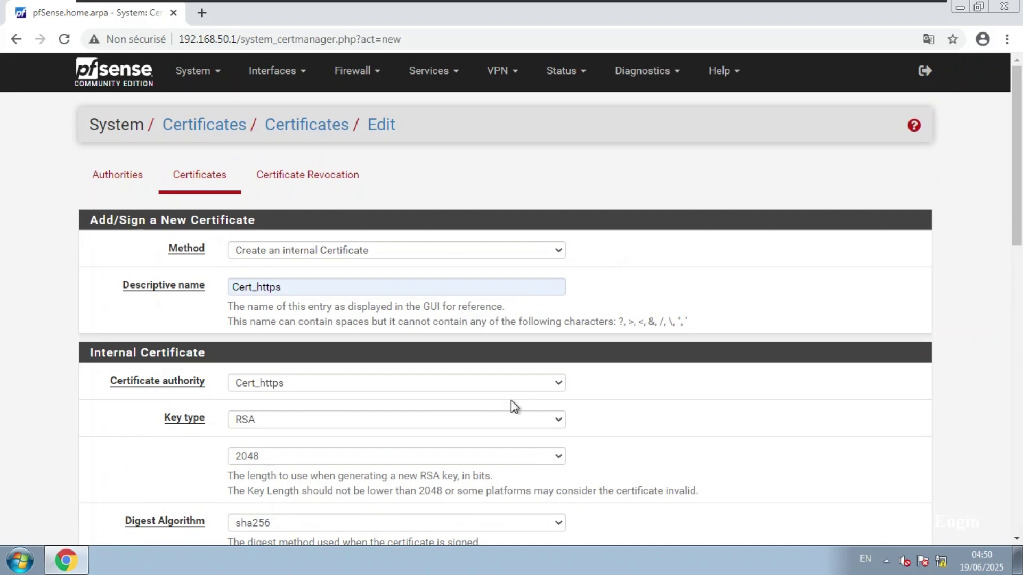
scroll(510, 400, "down", 8)
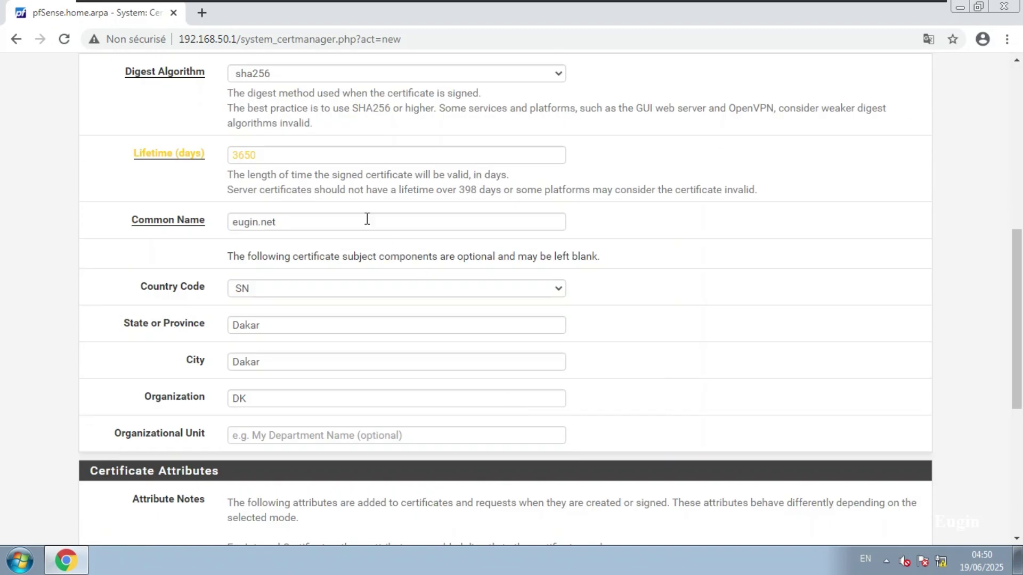
Shorten the lifetime from 3650 to 365 days and save the Cert_https certificate.
left_click(270, 156)
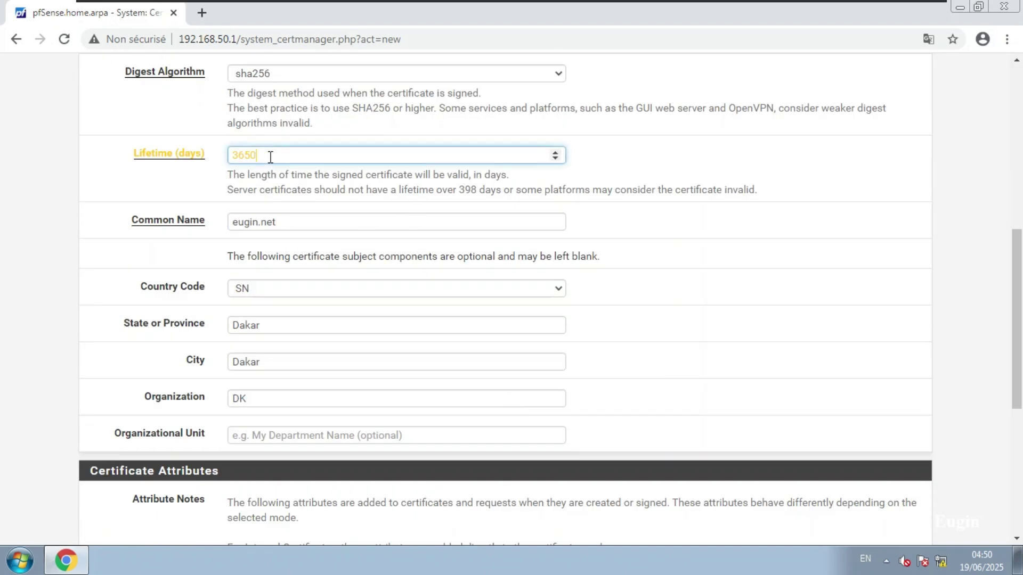
key("BackSpace")
left_click(173, 184)
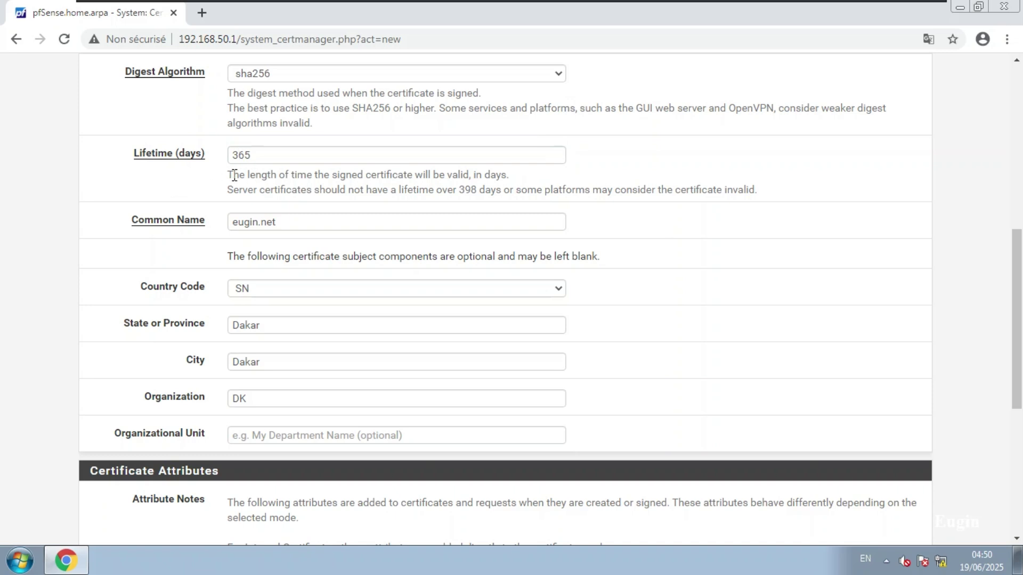
scroll(295, 185, "down", 1)
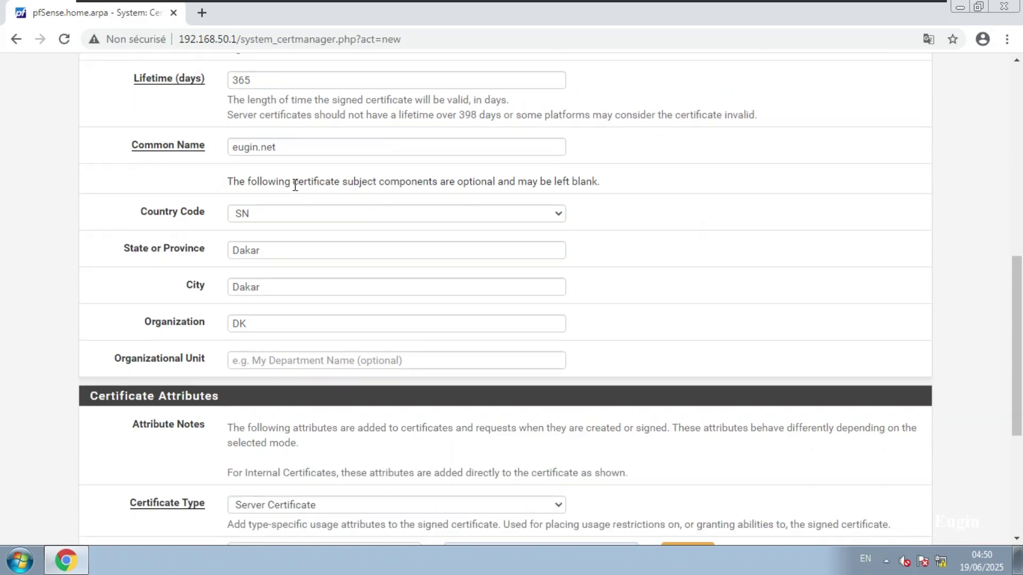
scroll(296, 269, "down", 5)
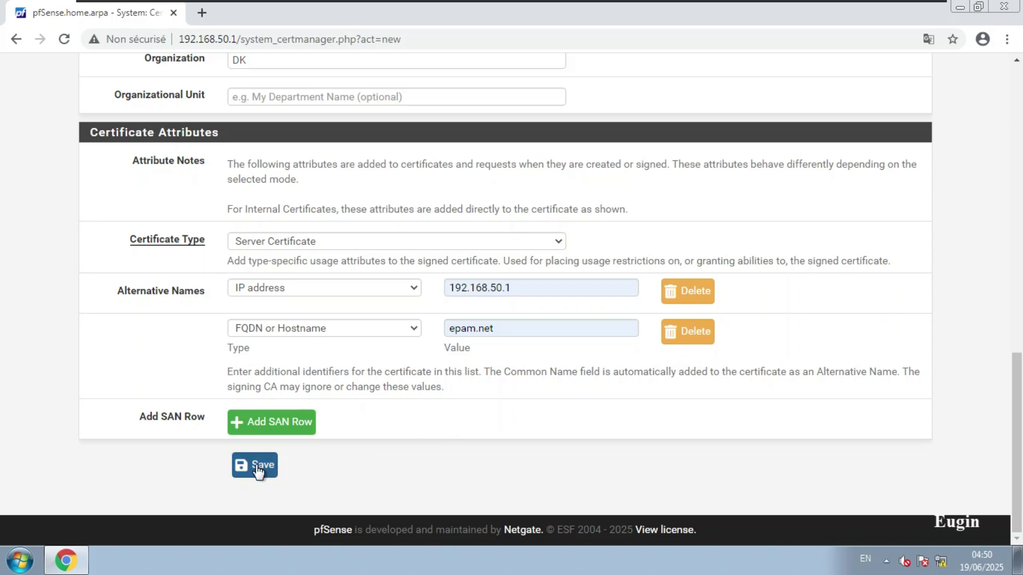
left_click(256, 467)
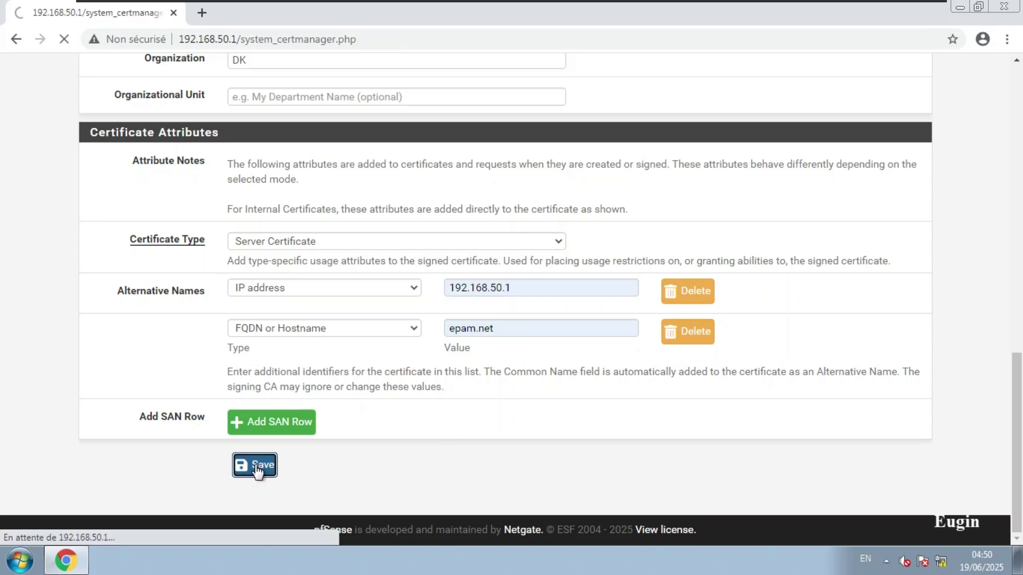
scroll(206, 419, "down", 2)
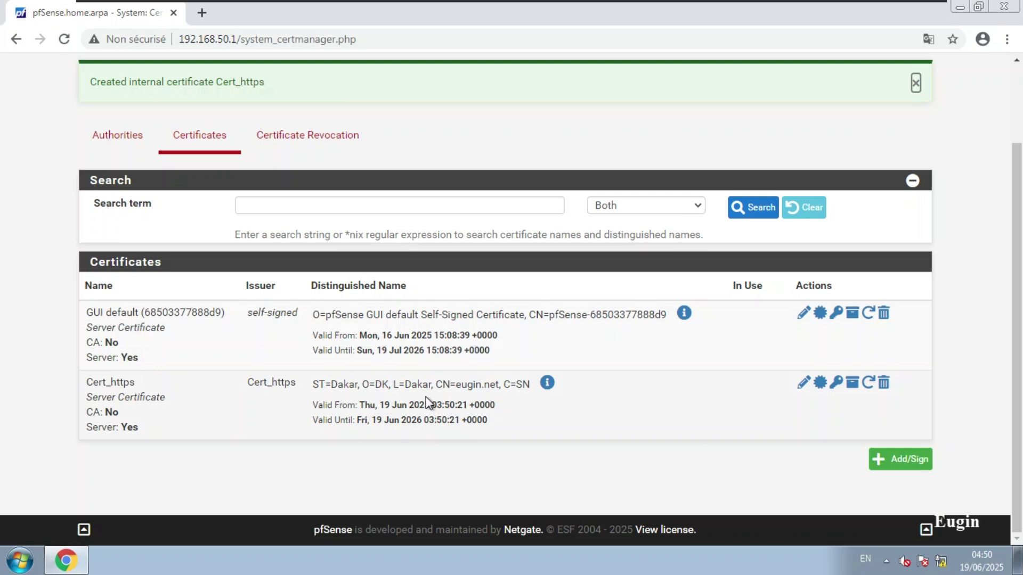
Export the Cert_https authority certificate from the Authorities list.
left_click(118, 133)
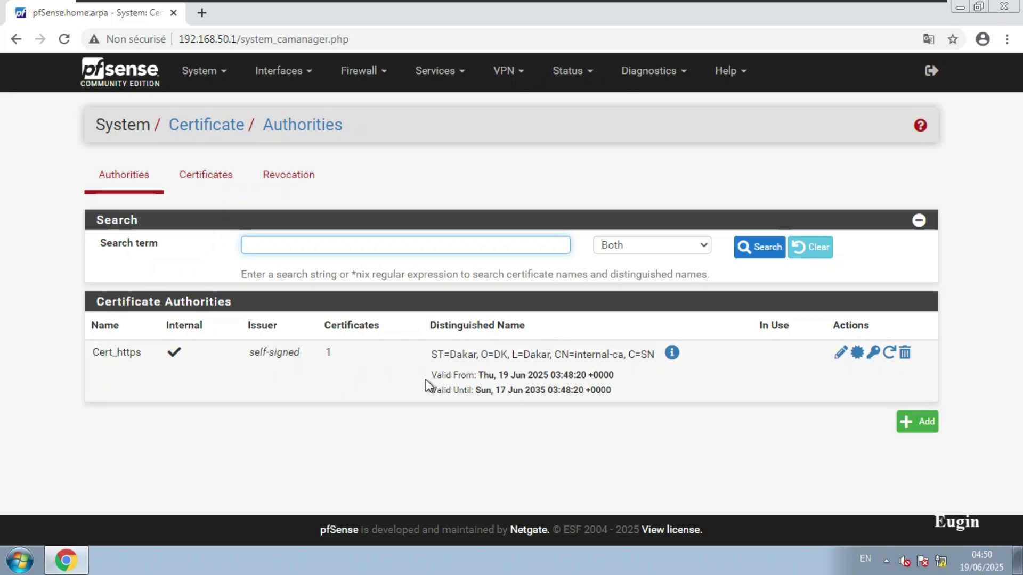
left_click_drag(141, 353, 90, 356)
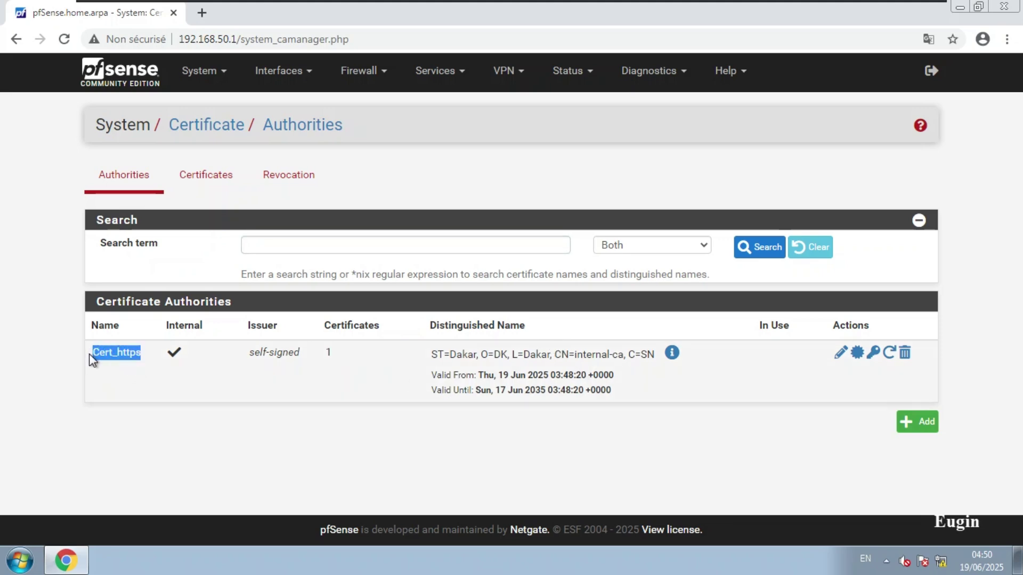
left_click(92, 360)
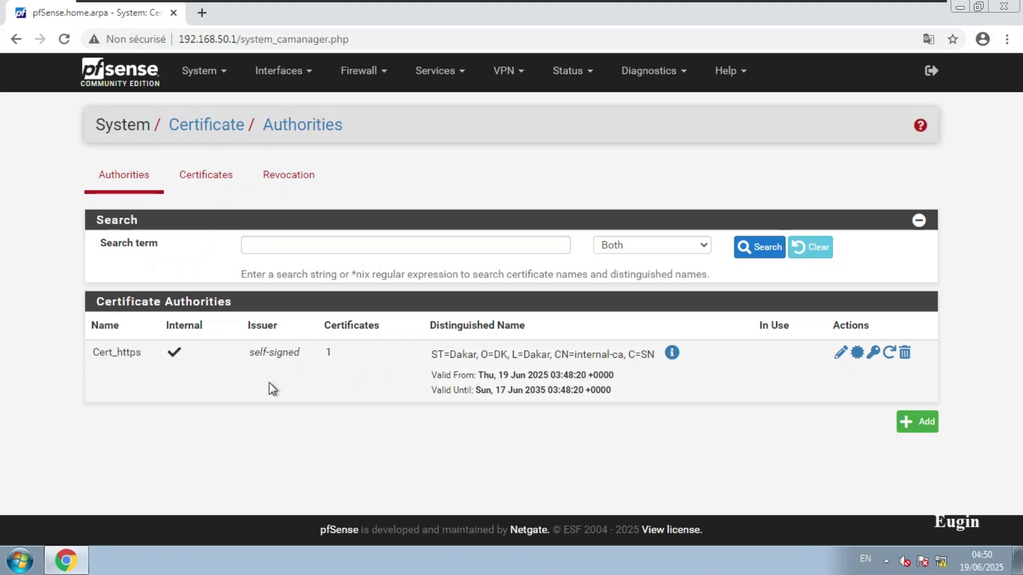
left_click(857, 354)
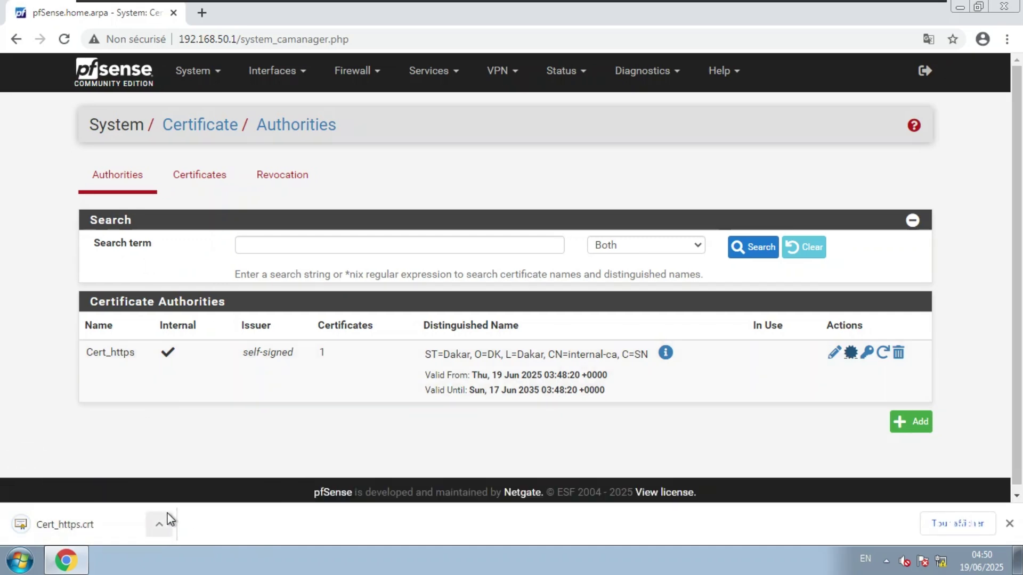
Open the downloaded Cert_https.crt in the Windows certificate viewer and move its window aside.
left_click(109, 528)
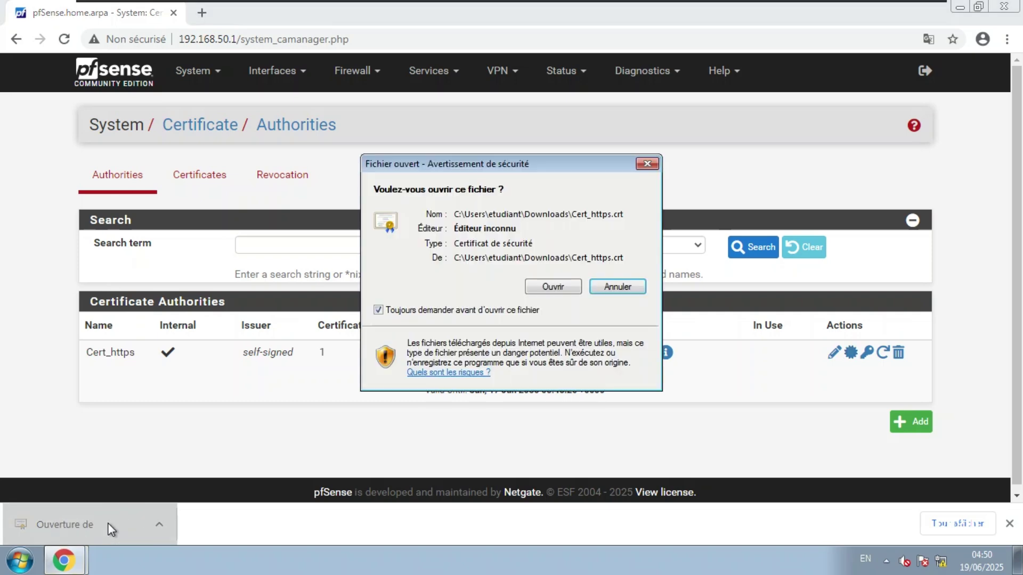
left_click(553, 288)
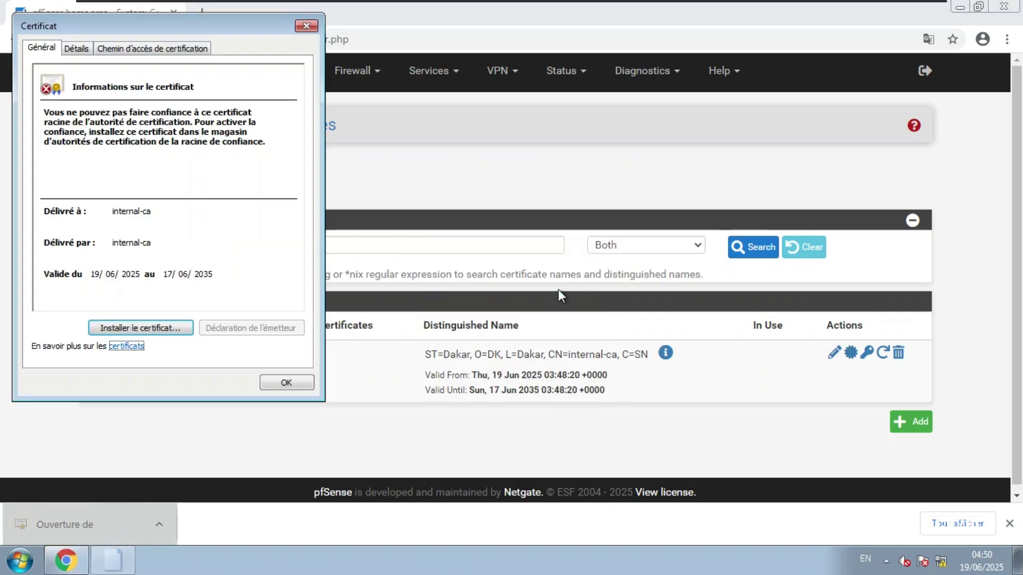
left_click_drag(172, 28, 177, 78)
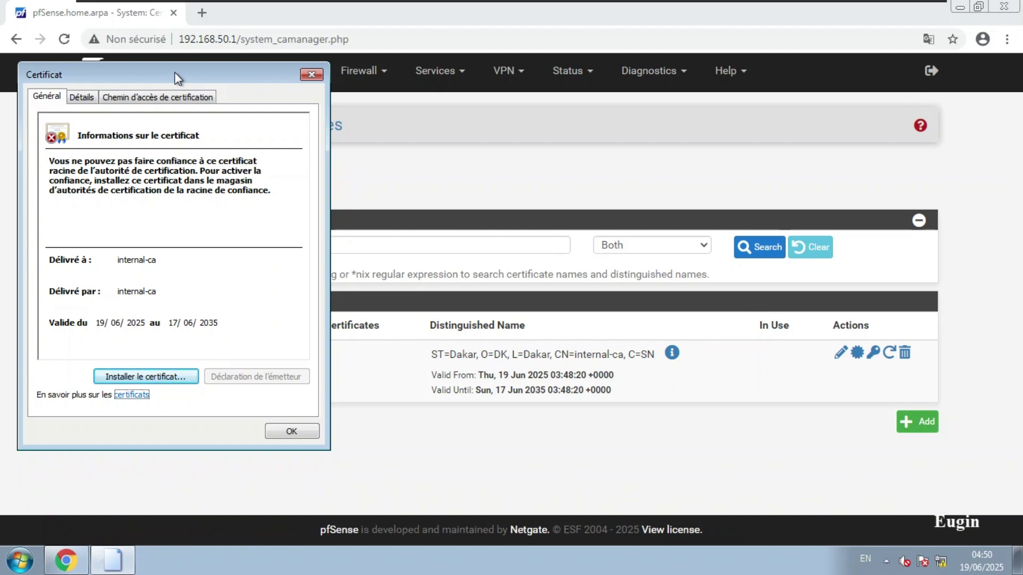
Edit the securite captive portal zone, toggle Enable Captive Portal on then off, and save it disabled.
left_click(436, 23)
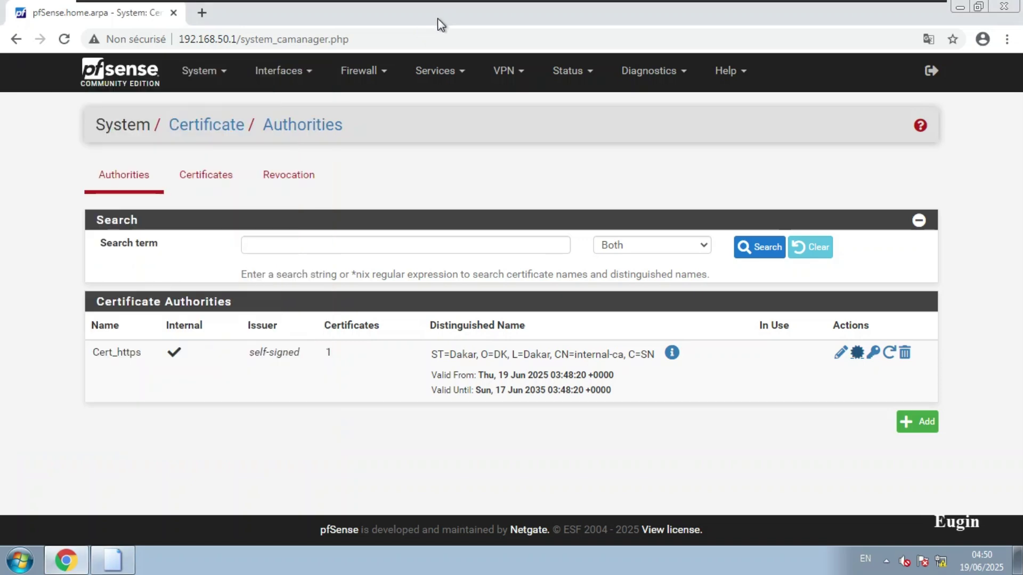
left_click(441, 71)
left_click(451, 130)
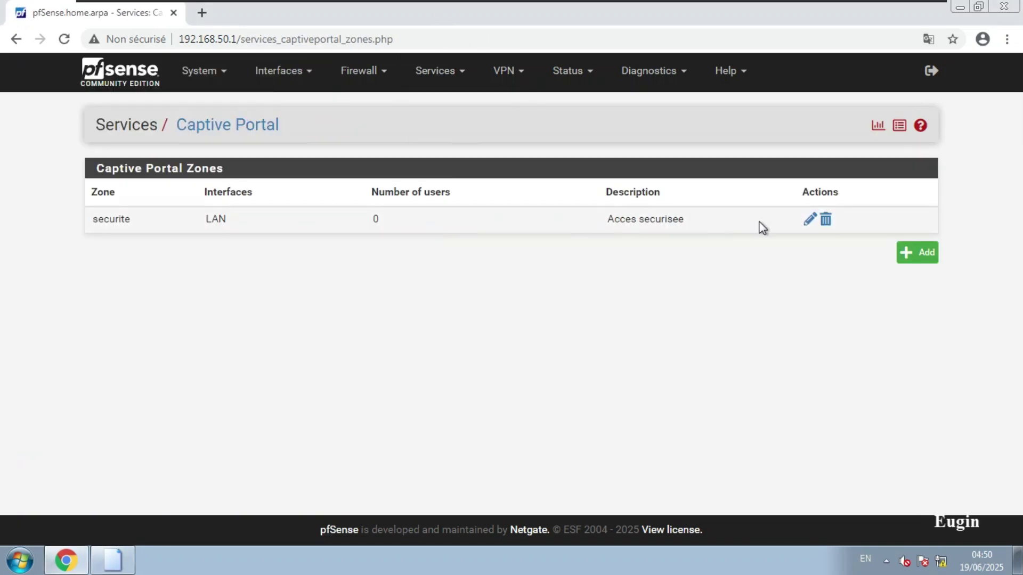
left_click(809, 220)
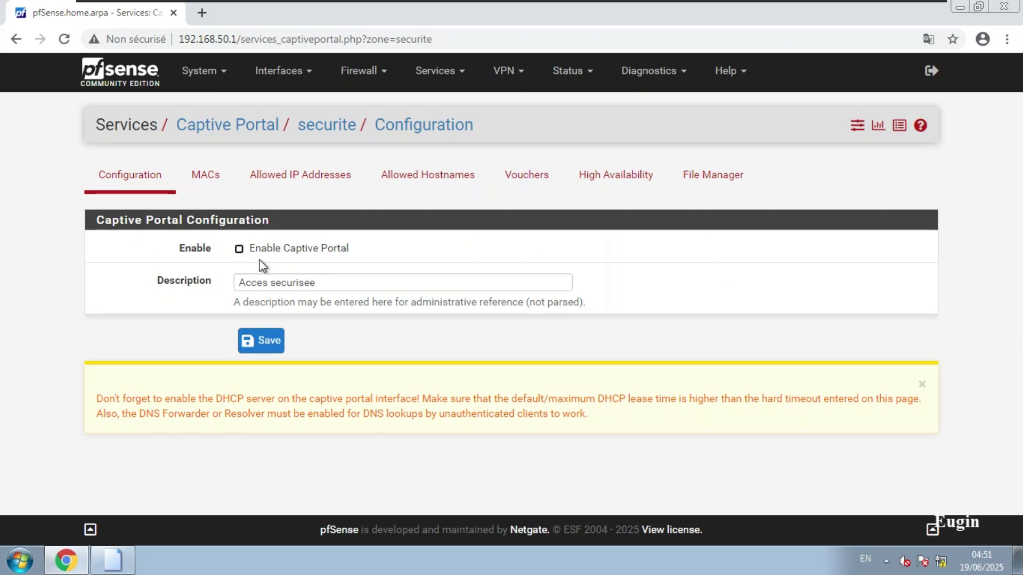
left_click(238, 250)
left_click(239, 249)
left_click(264, 341)
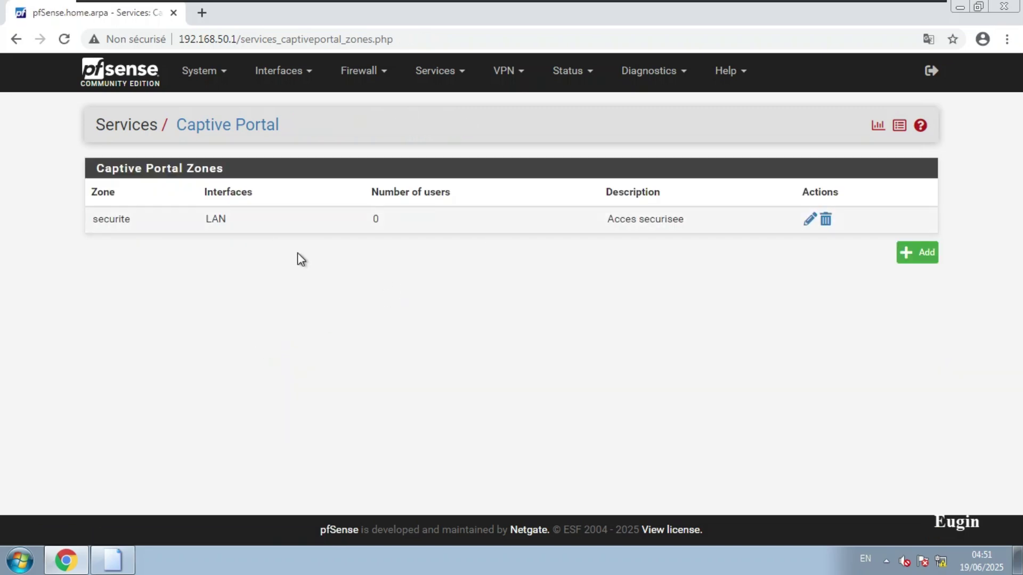
Start importing the internal-ca certificate into the Trusted Root Certification Authorities store.
left_click(122, 569)
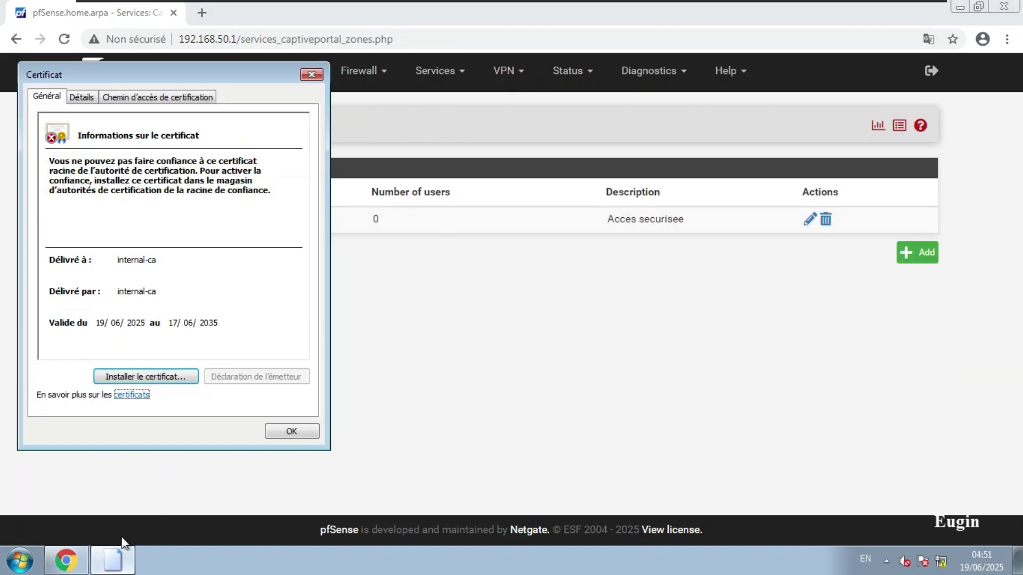
left_click(171, 377)
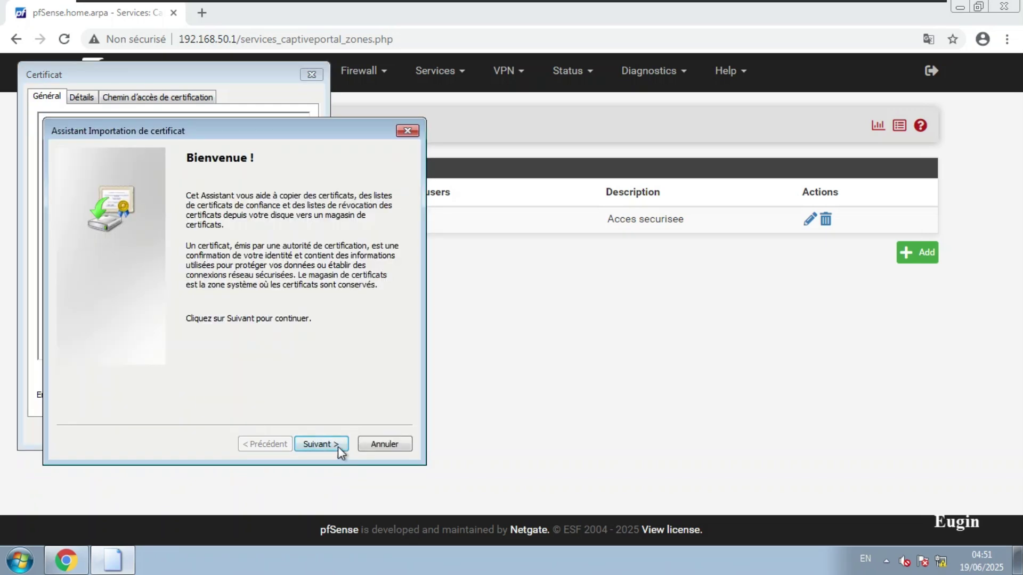
left_click(337, 446)
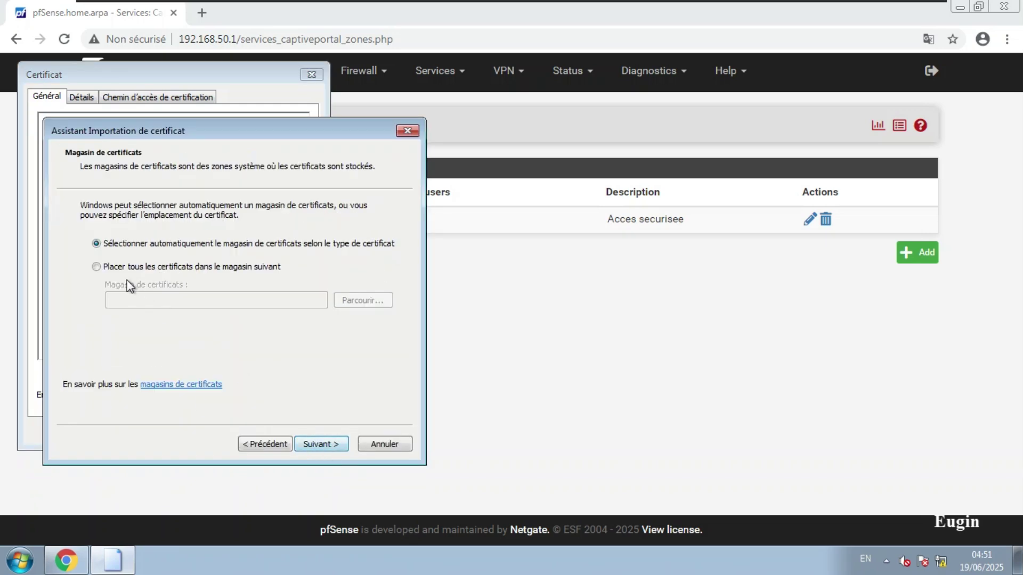
left_click(120, 268)
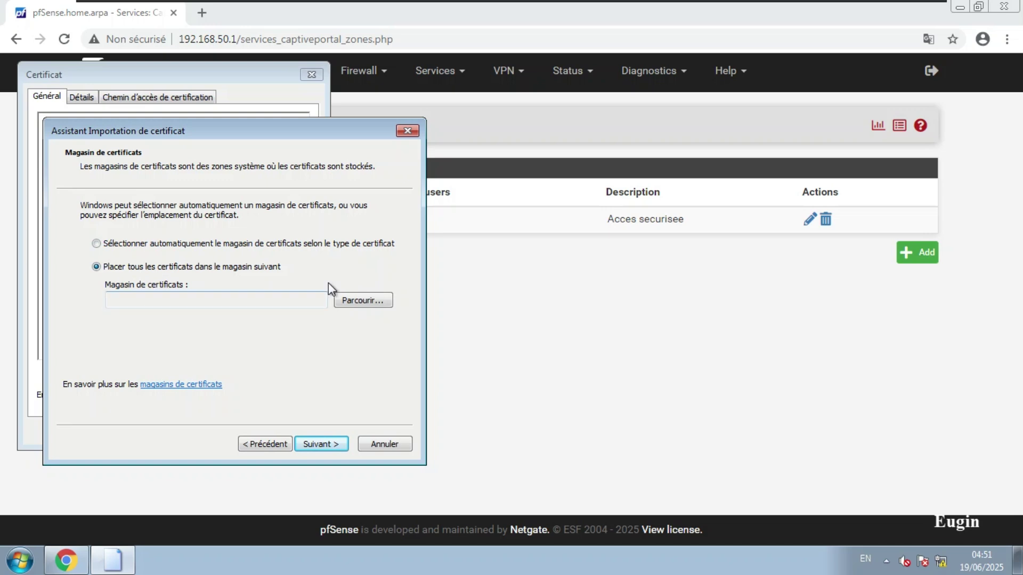
left_click(356, 301)
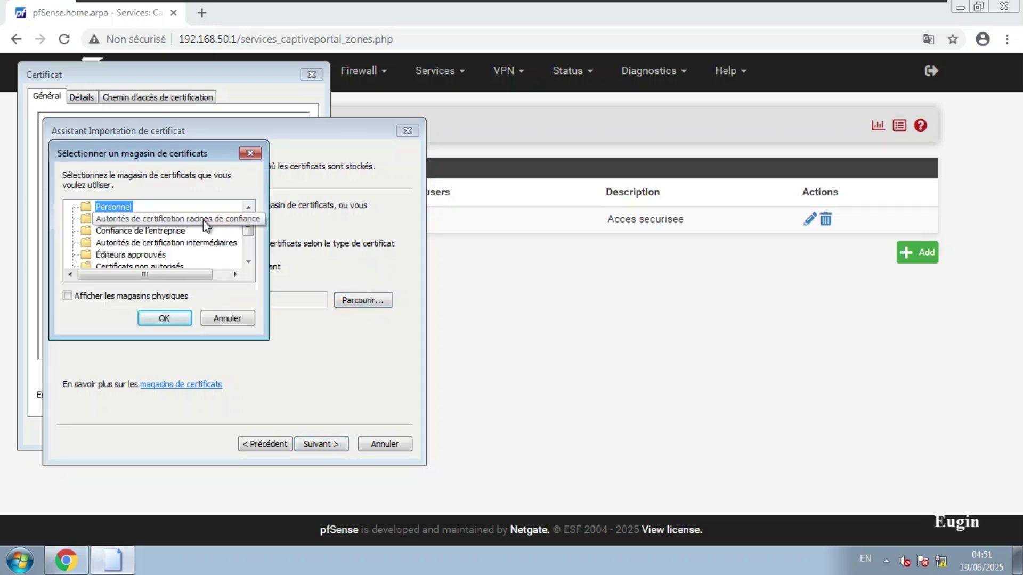
left_click(107, 220)
left_click(166, 315)
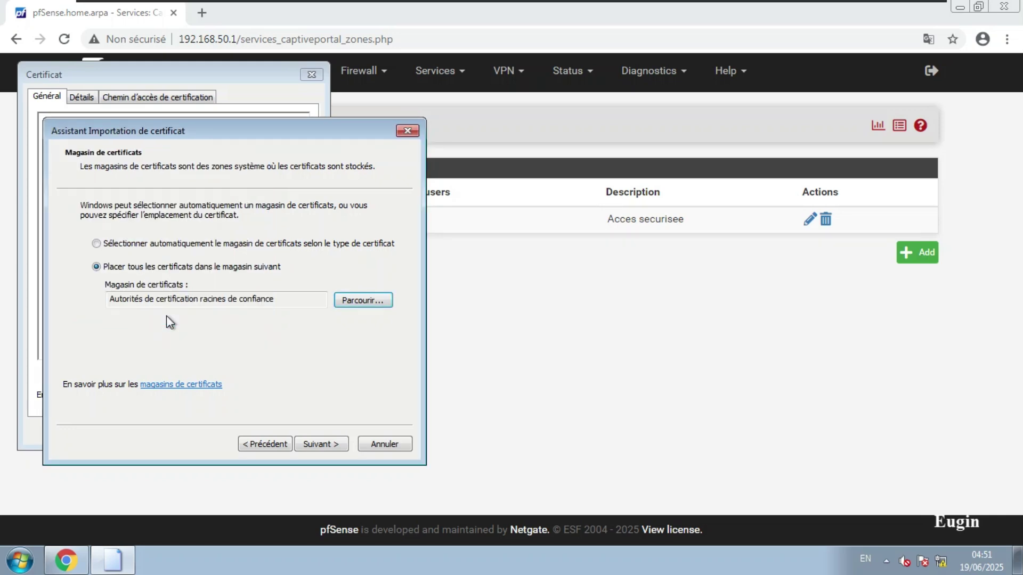
Finish the import, accept the root certificate warning and success message, and close the certificate window.
left_click(325, 445)
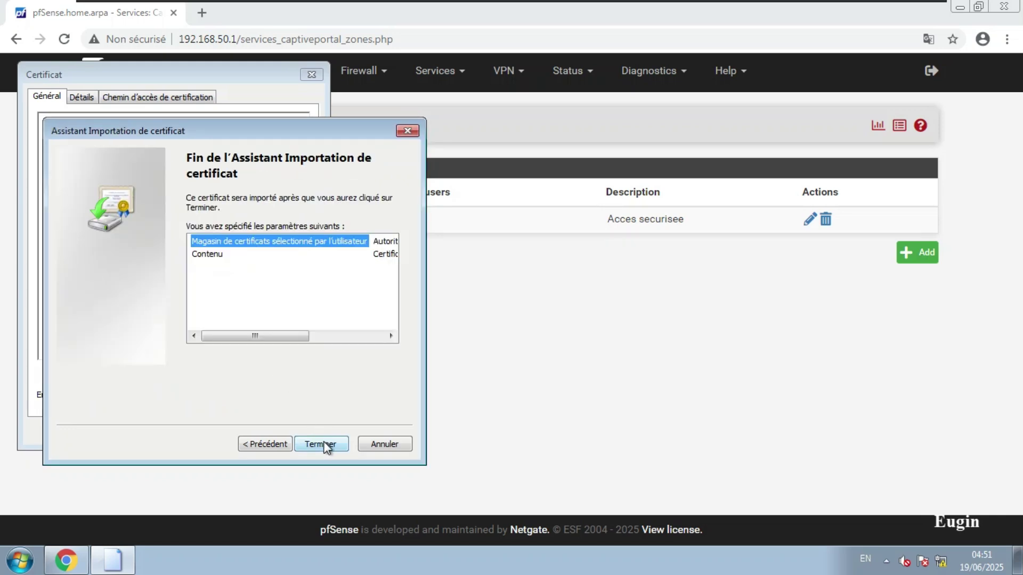
left_click(323, 444)
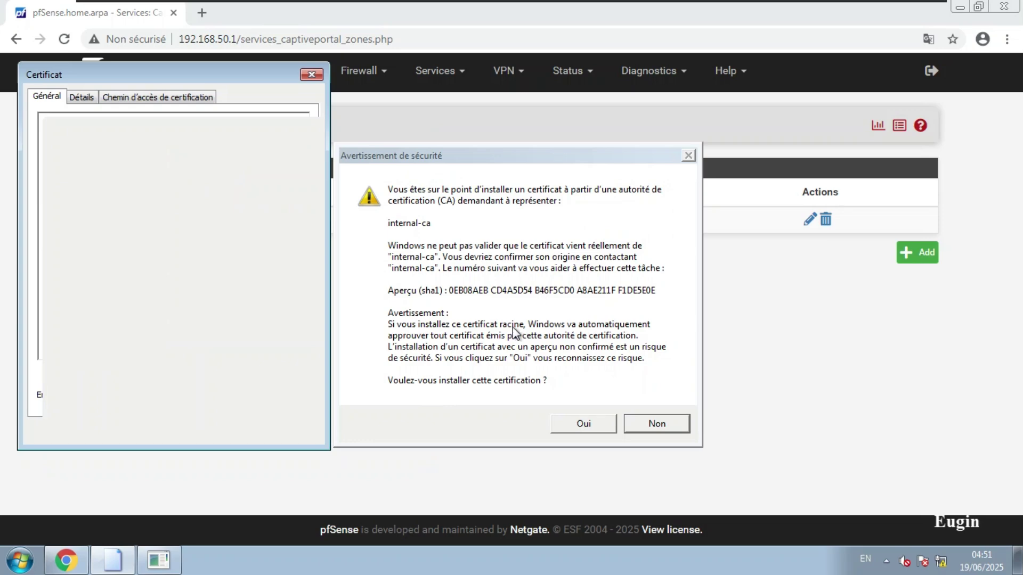
left_click(584, 426)
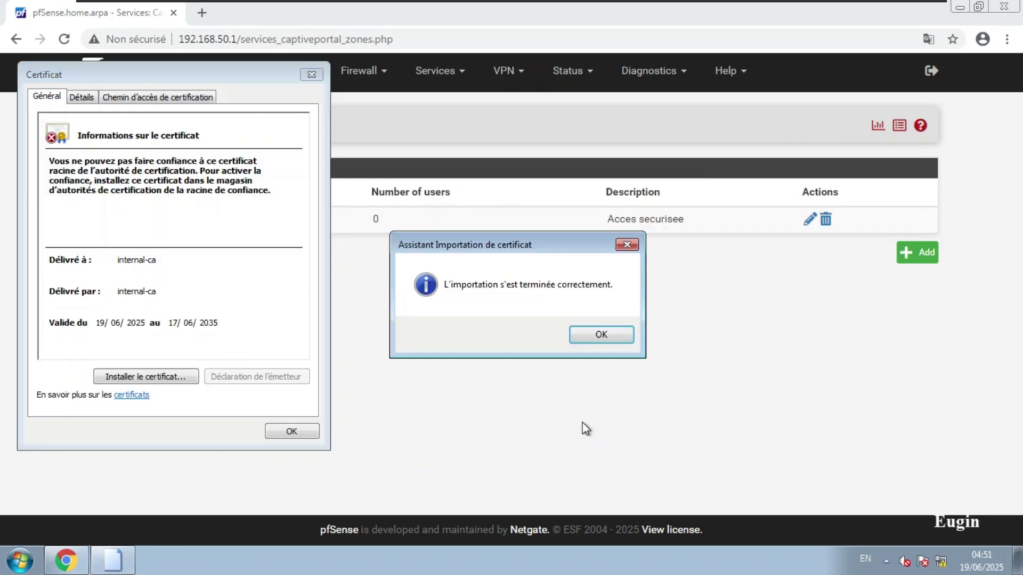
left_click(582, 330)
left_click(292, 432)
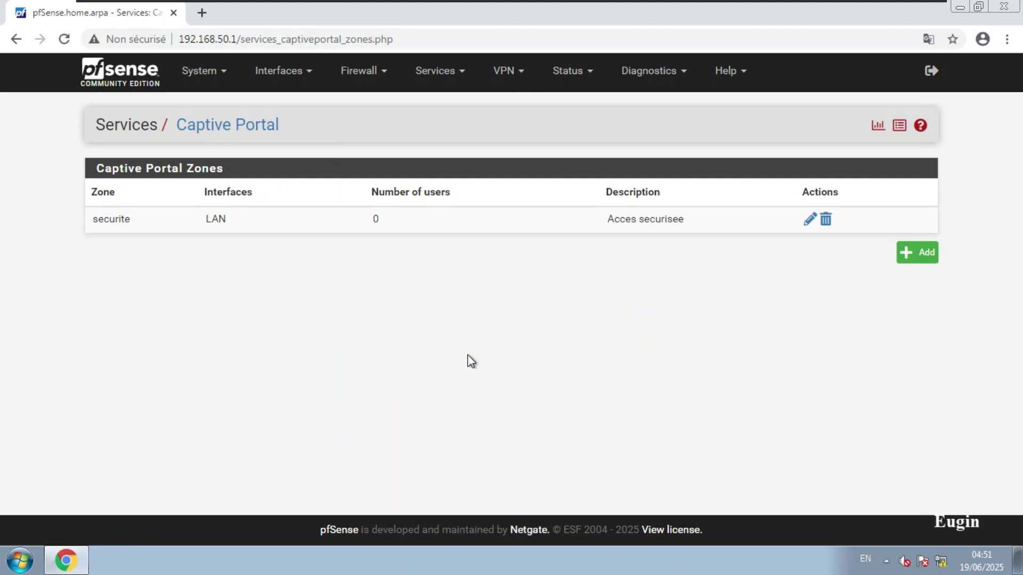
Launch certmgr.msc and show the Trusted Root Certification Authorities certificates.
key("super+r")
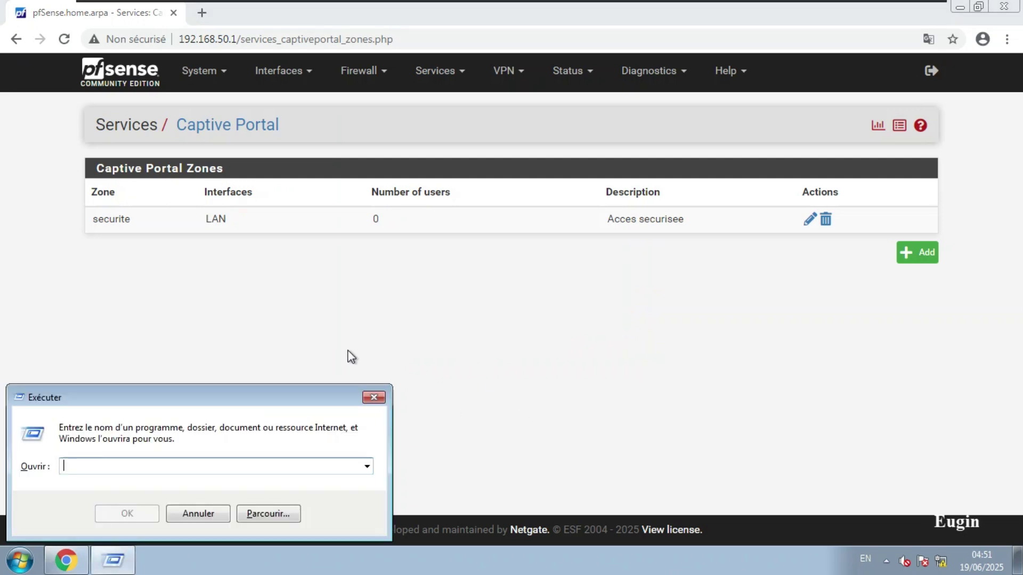
type("cert")
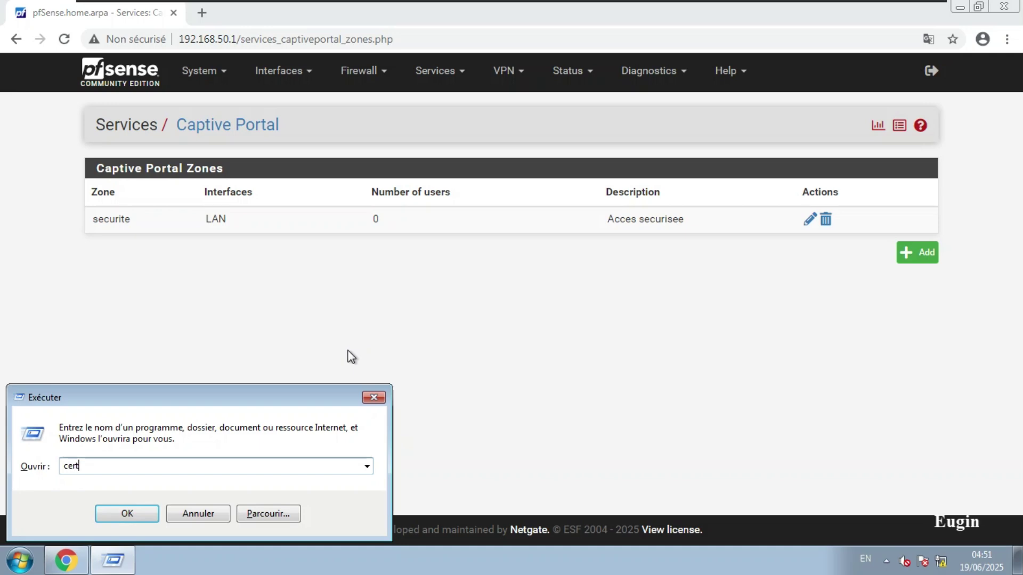
type("mgr.msc")
key("Return")
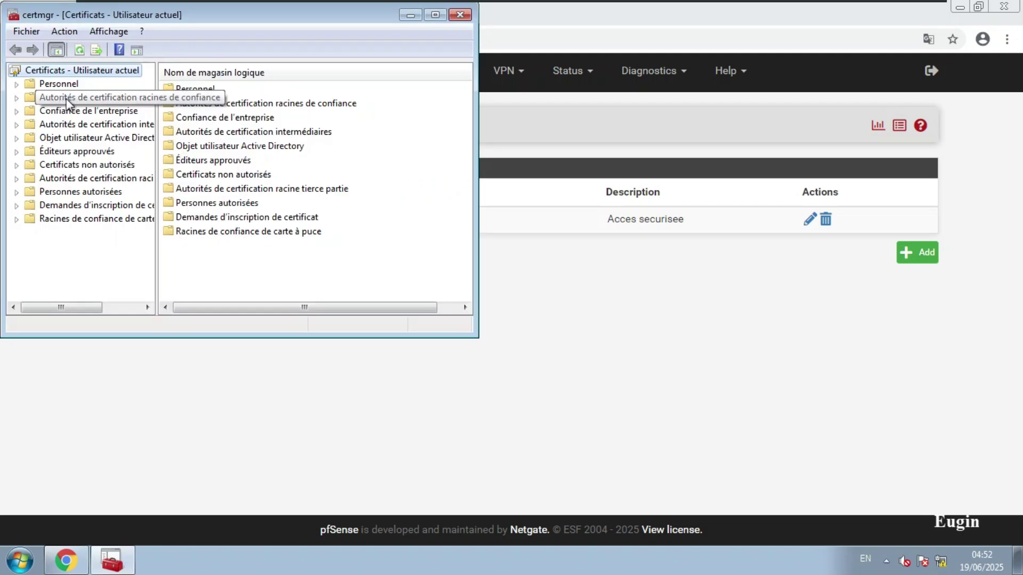
left_click(17, 98)
left_click(59, 111)
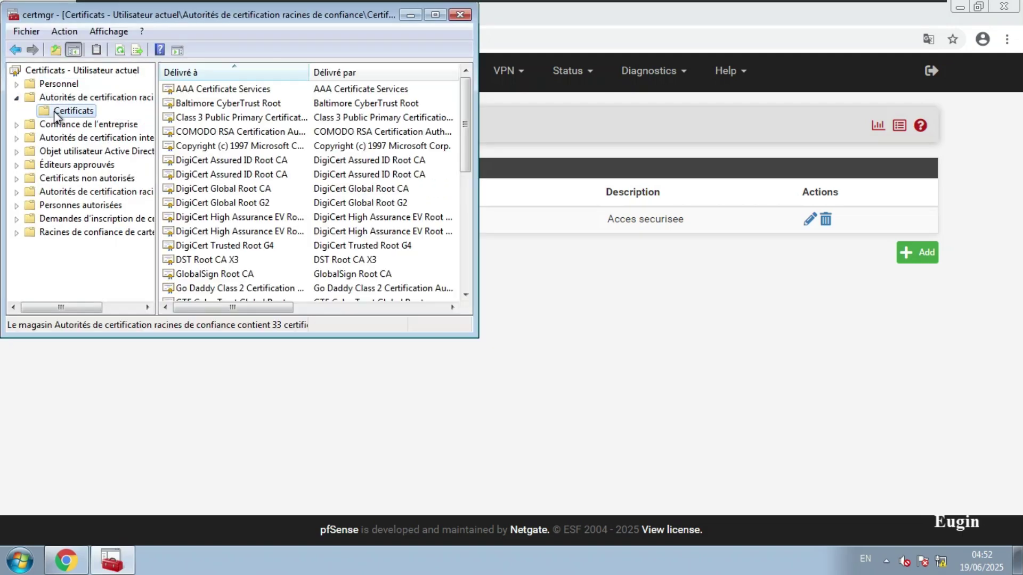
Compare the two internal-ca entries in the root certificate list, then close certmgr.
left_click(237, 246)
scroll(237, 250, "down", 2)
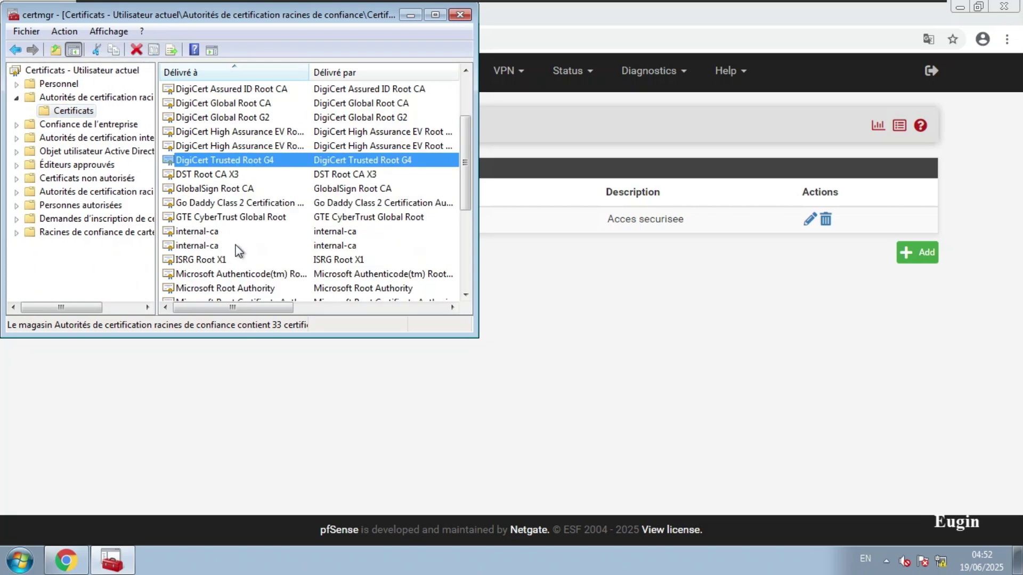
left_click(197, 233)
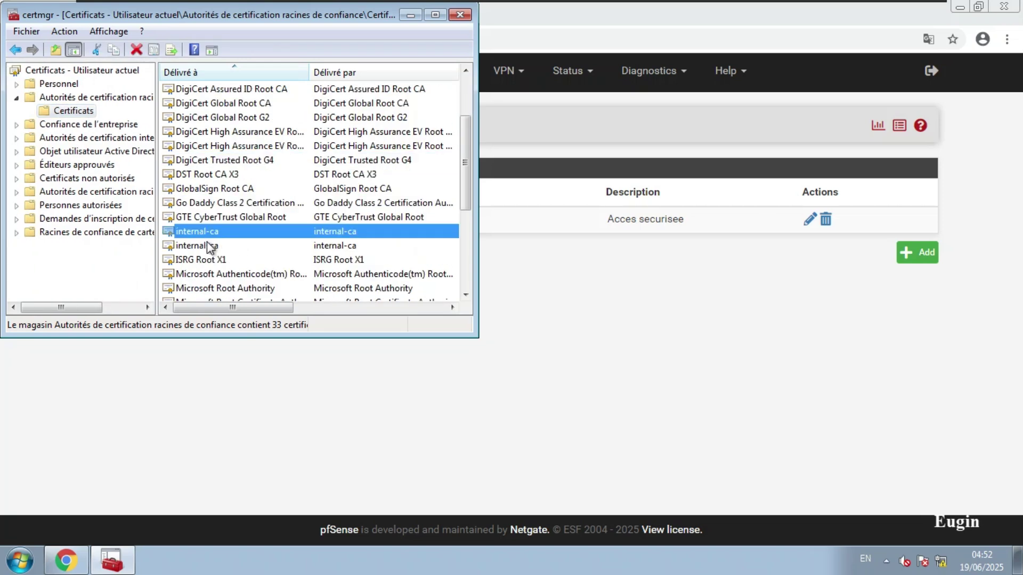
left_click(205, 245)
left_click(200, 233)
left_click(208, 245)
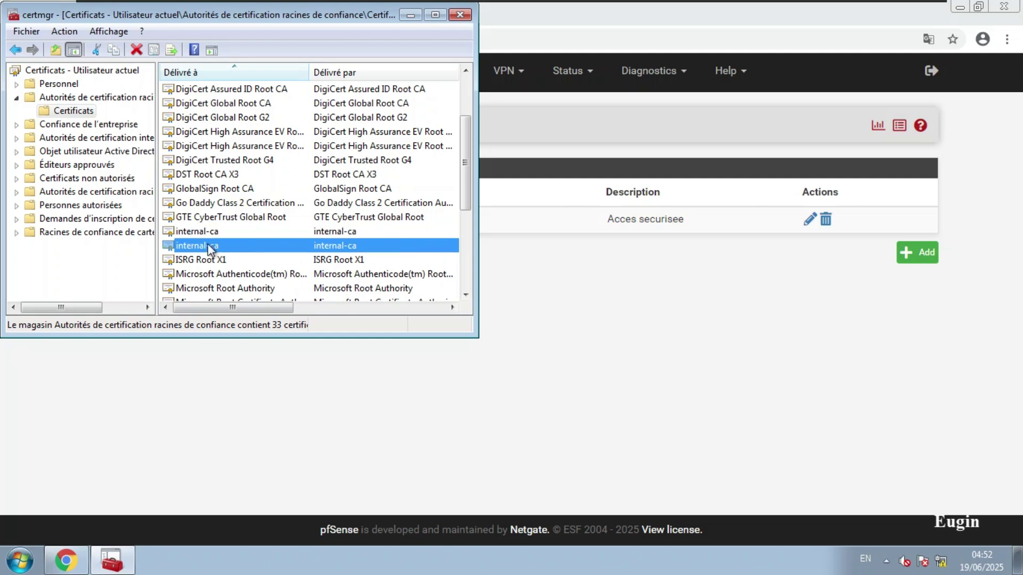
left_click(208, 232)
left_click(201, 243)
left_click(199, 234)
left_click(204, 245)
left_click(238, 232)
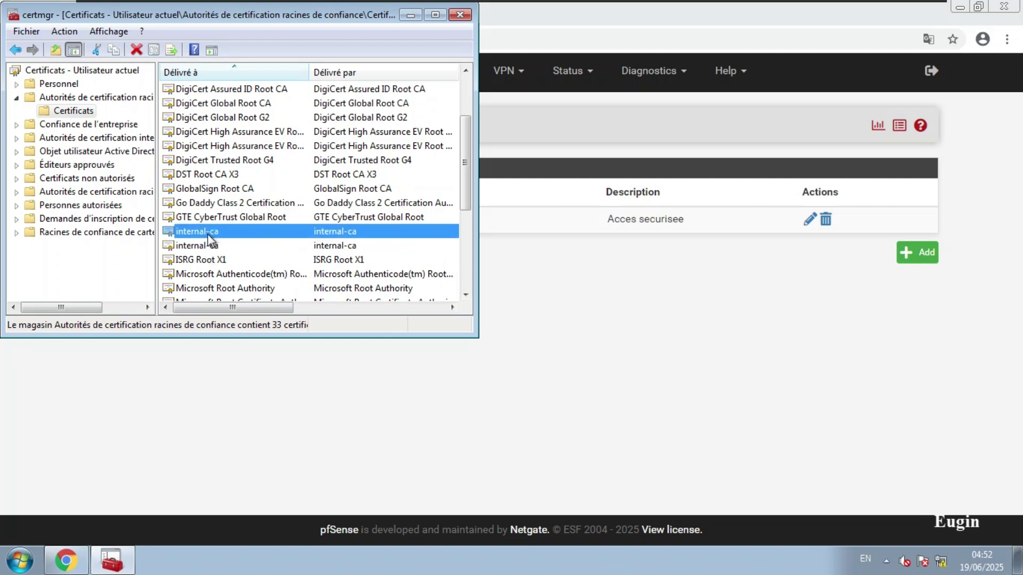
left_click(459, 16)
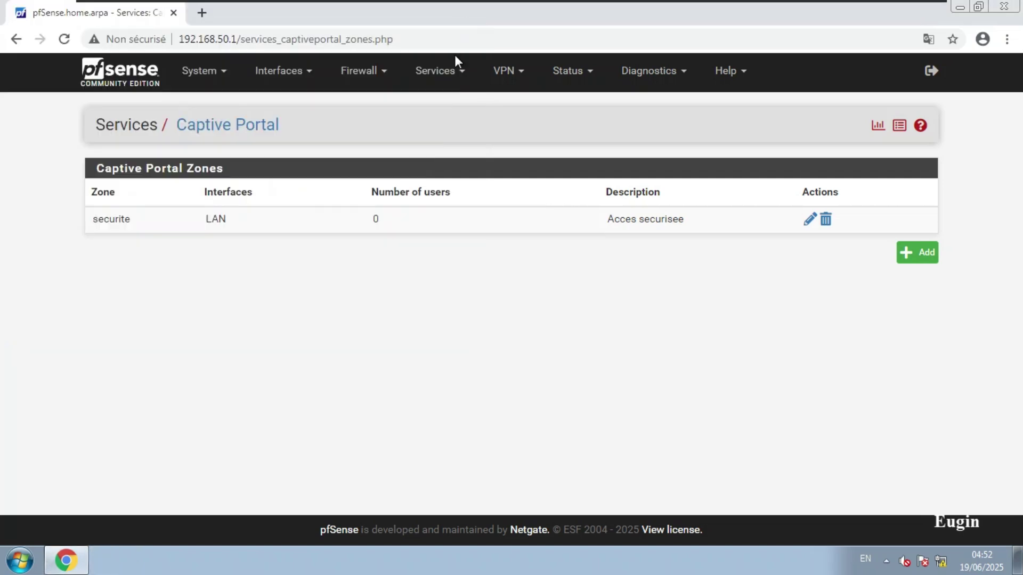
In System > Advanced > Admin Access, set the webConfigurator to HTTPS (SSL/TLS) using Cert_https.
left_click(211, 78)
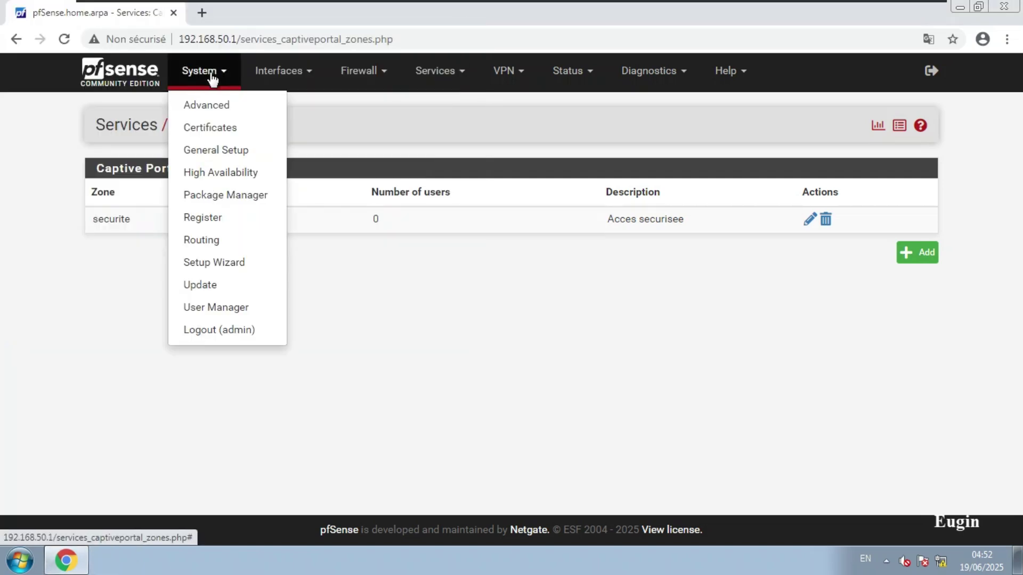
left_click(212, 108)
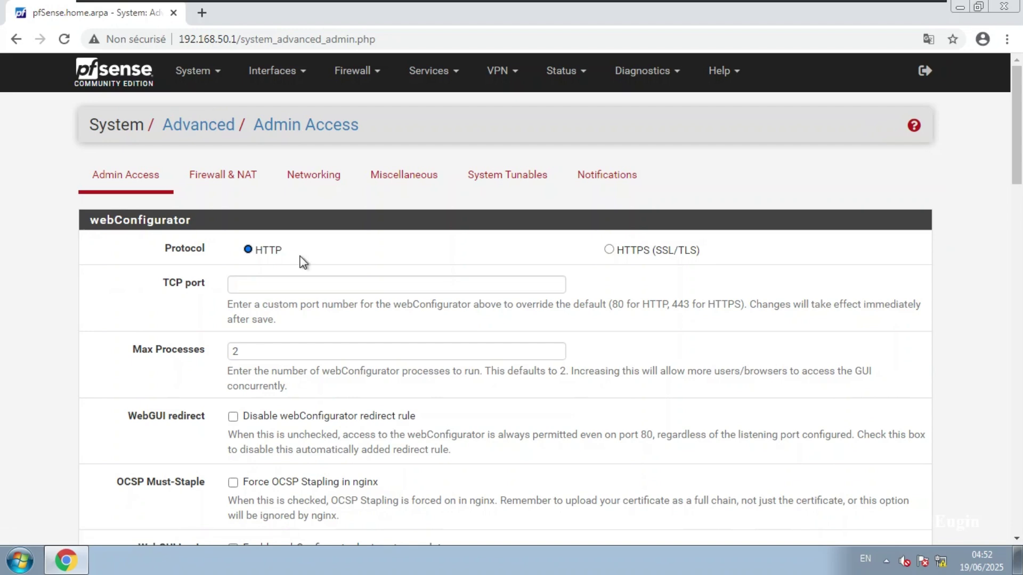
left_click(616, 253)
left_click(301, 287)
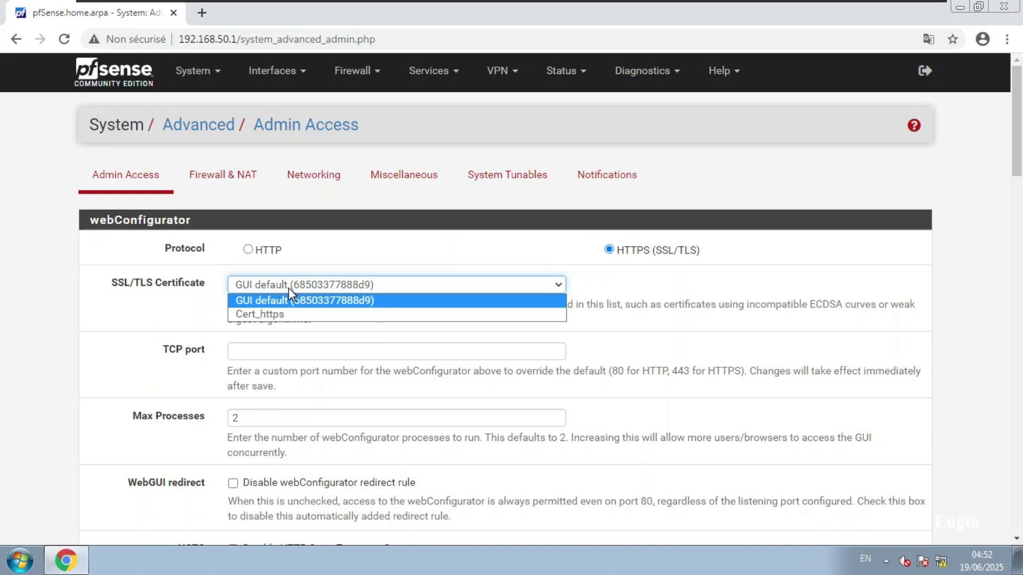
left_click(270, 315)
scroll(104, 388, "down", 4)
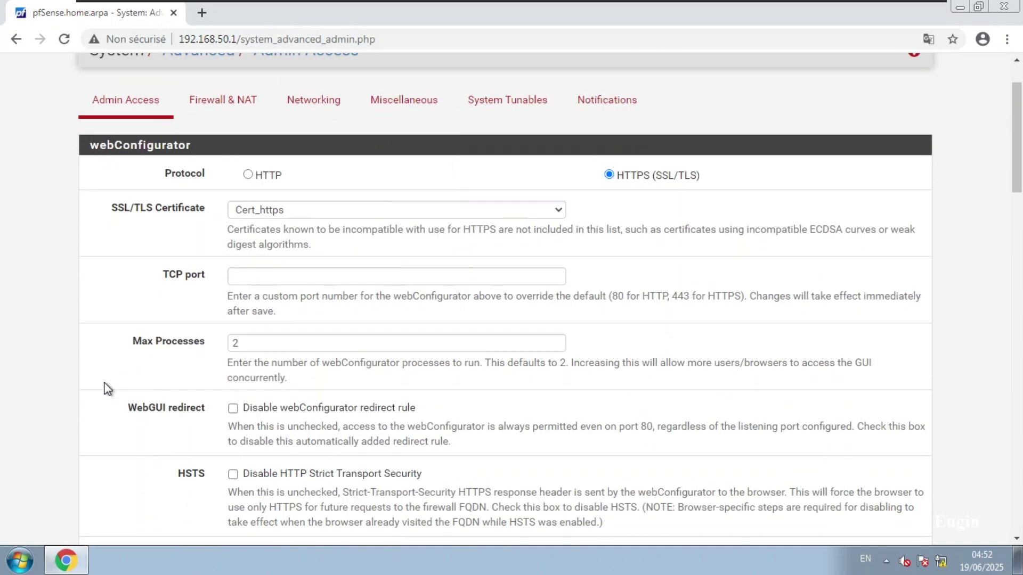
scroll(105, 389, "up", 3)
scroll(105, 389, "down", 7)
scroll(105, 389, "down", 10)
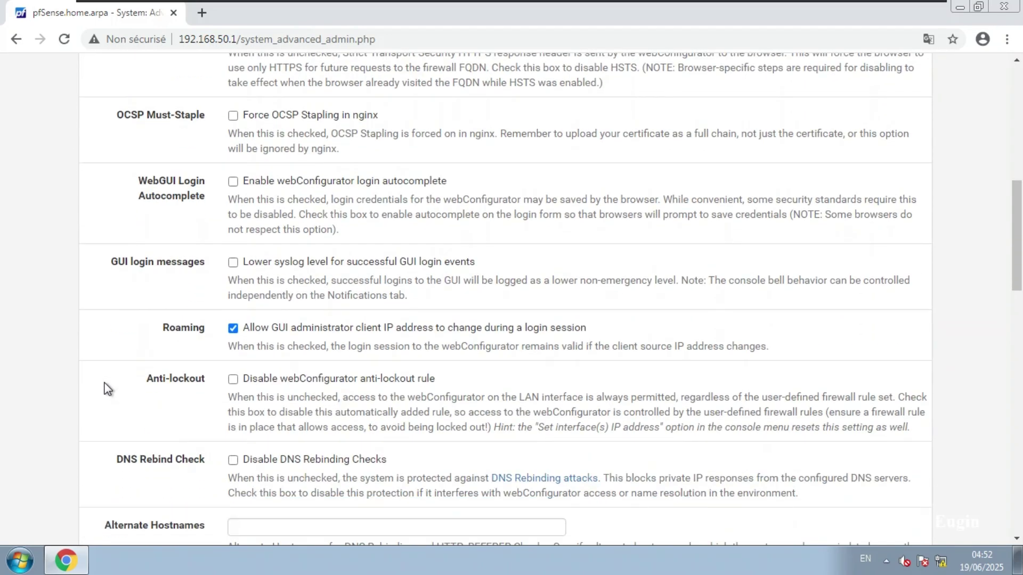
scroll(107, 386, "down", 5)
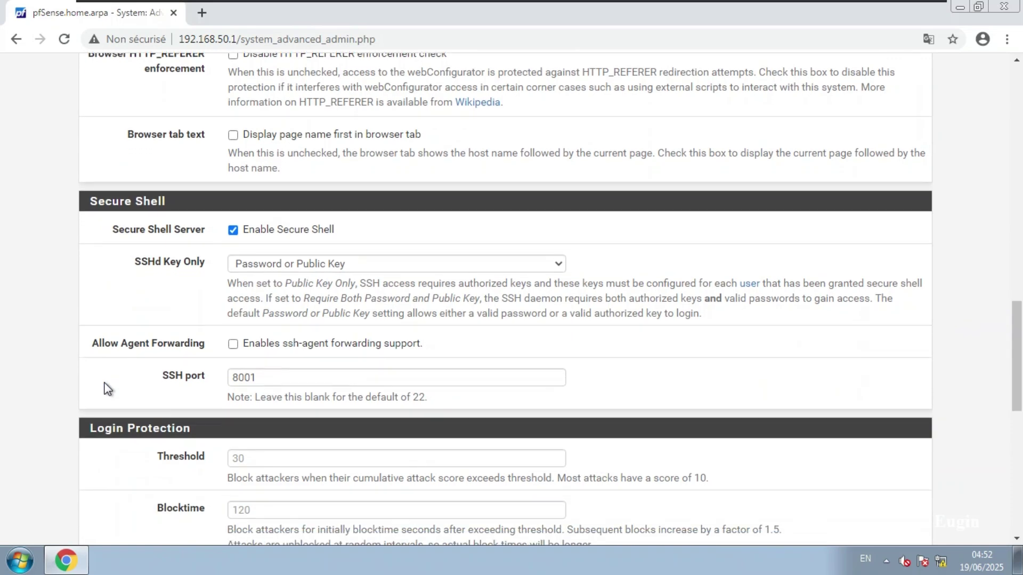
Set login protection threshold 10, blocktime 500 and detection time 604800, leaving the pass list empty.
left_click(250, 237)
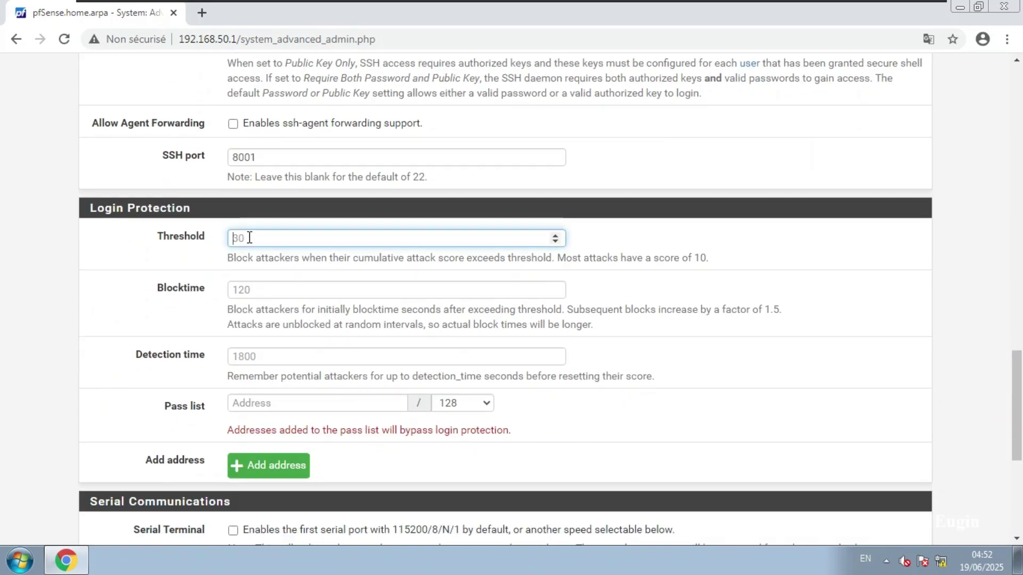
type("10")
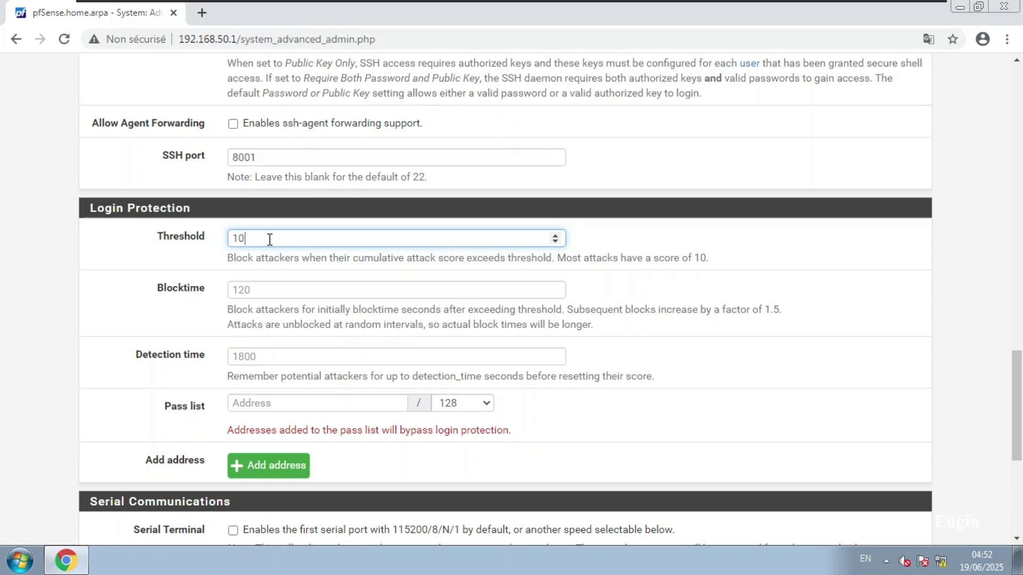
left_click(265, 358)
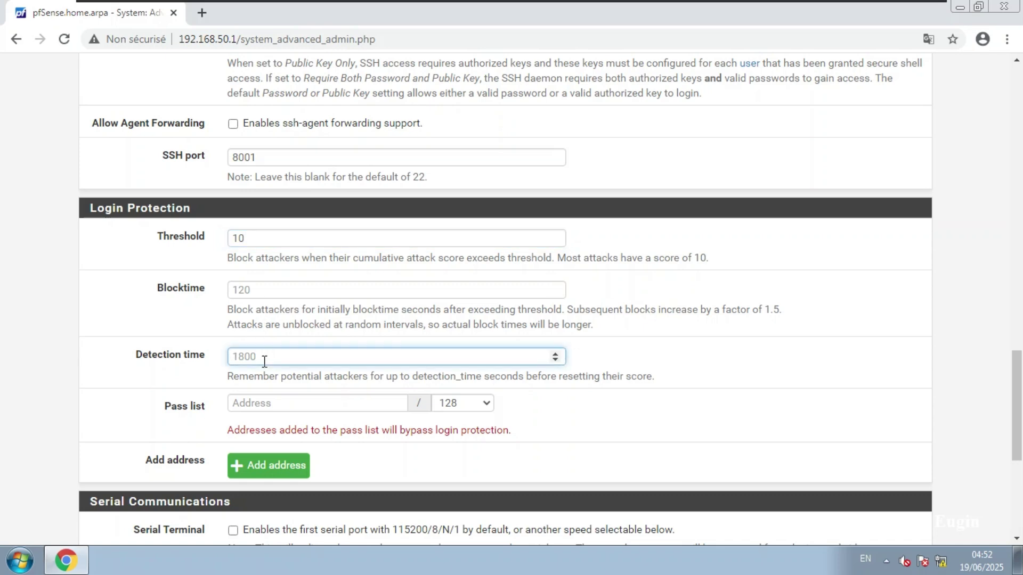
type("604800")
left_click_drag(279, 360, 223, 366)
left_click(296, 352)
left_click(257, 297)
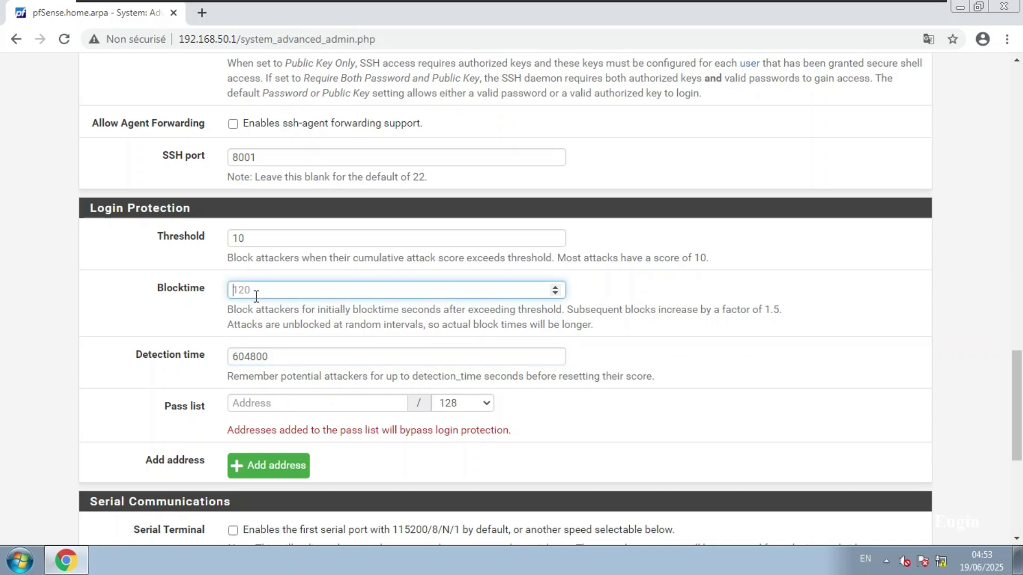
type("500")
left_click(281, 403)
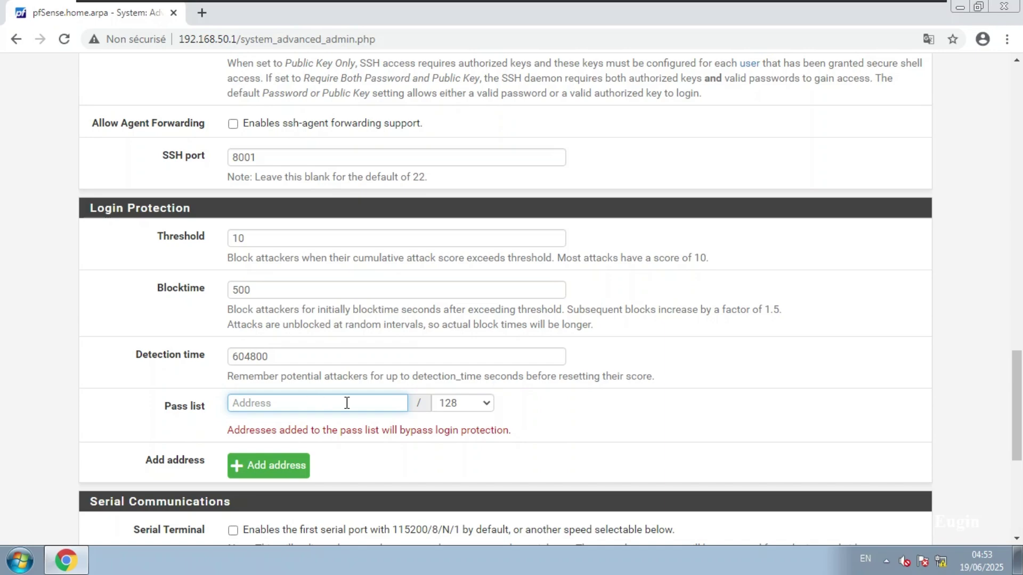
left_click(407, 463)
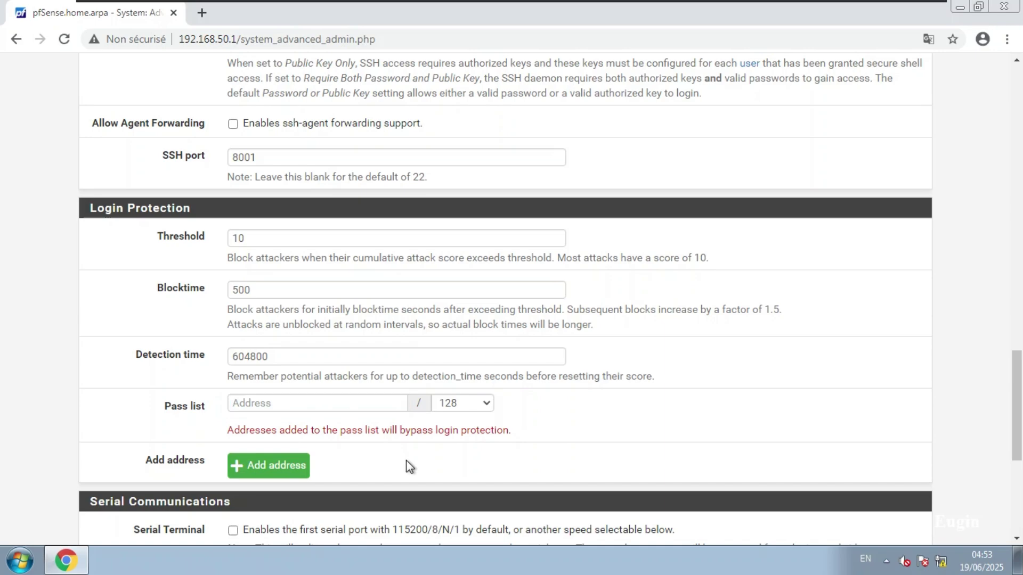
Confirm the SSL/TLS certificate dropdown still shows Cert_https and scroll down to Save.
scroll(407, 464, "down", 4)
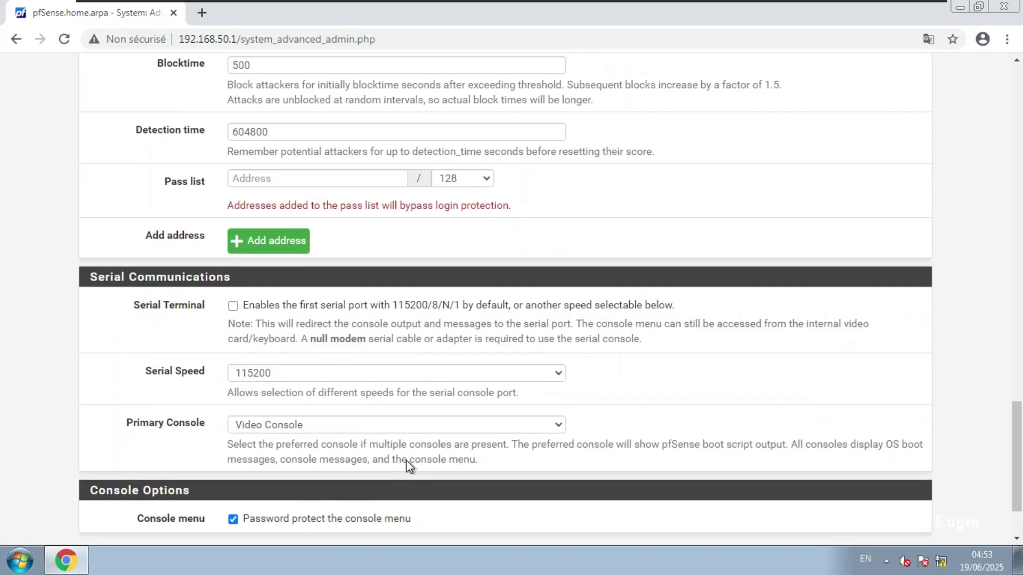
scroll(408, 461, "up", 4)
scroll(408, 461, "up", 15)
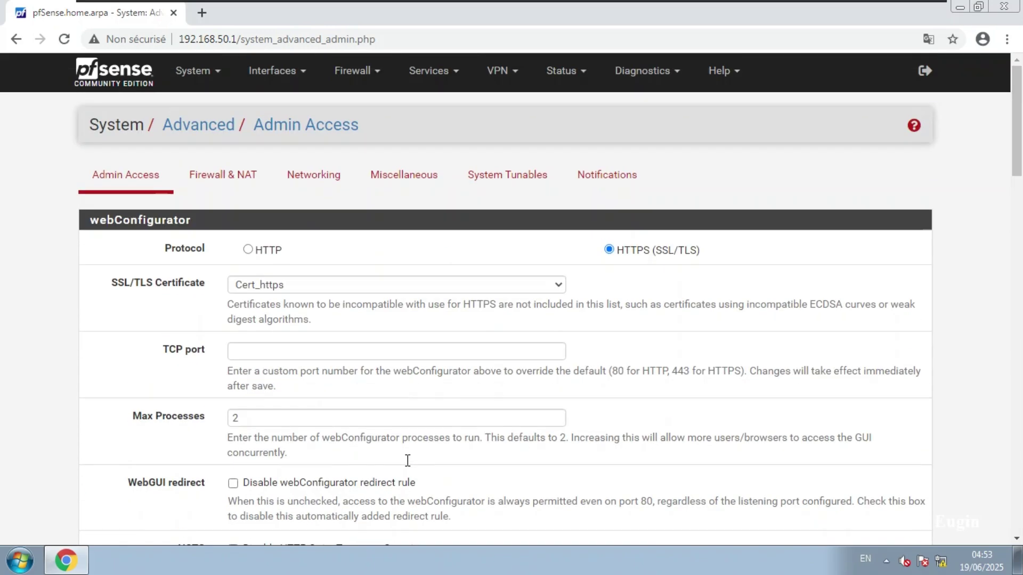
left_click(257, 283)
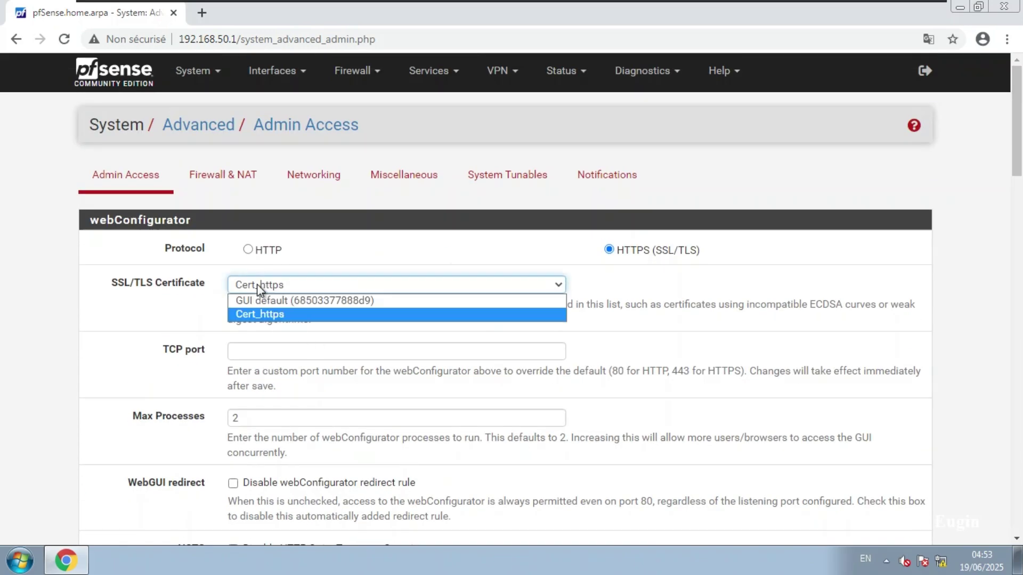
left_click(257, 283)
left_click(150, 395)
scroll(149, 395, "down", 1)
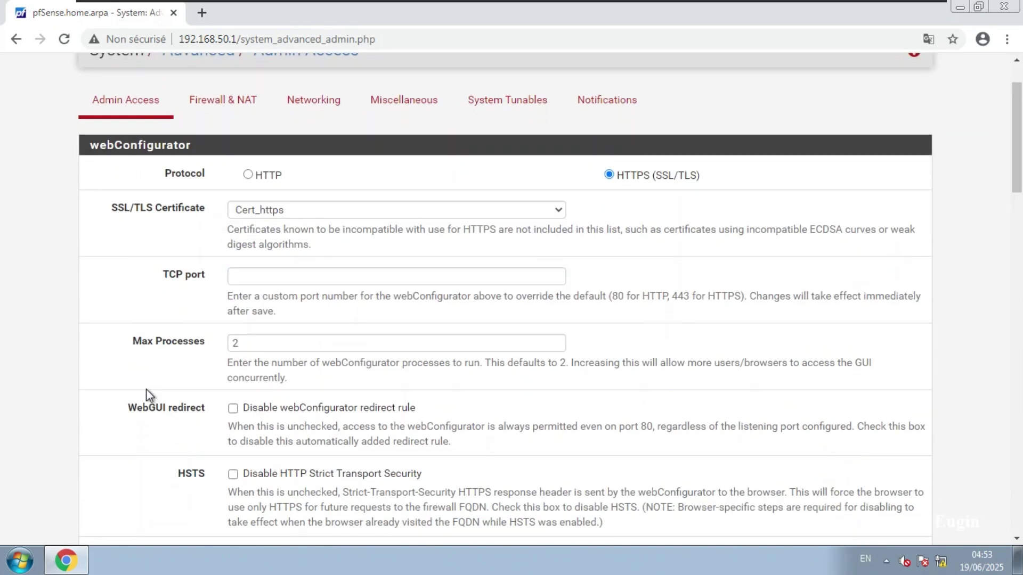
scroll(145, 388, "down", 7)
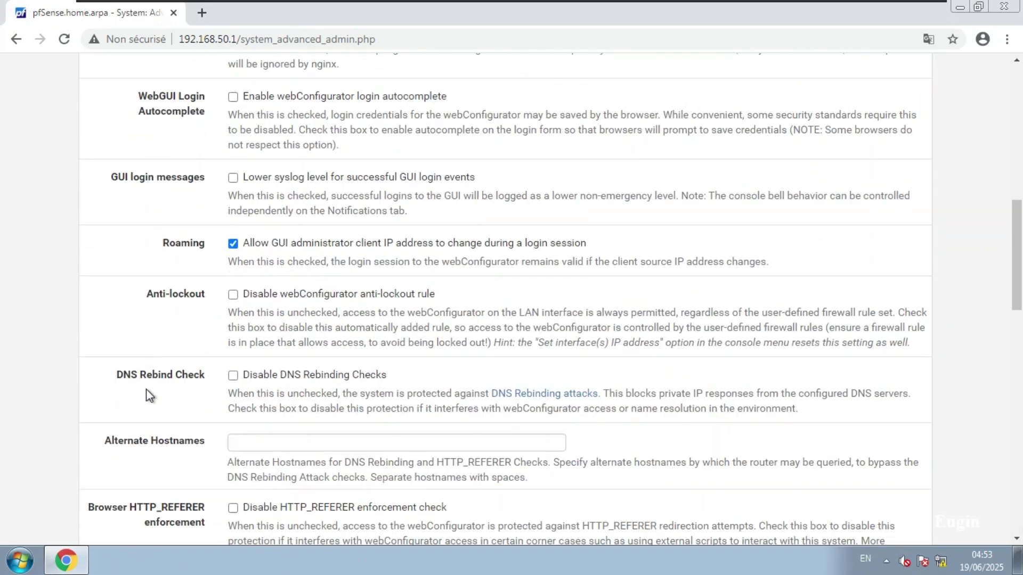
scroll(149, 395, "up", 1)
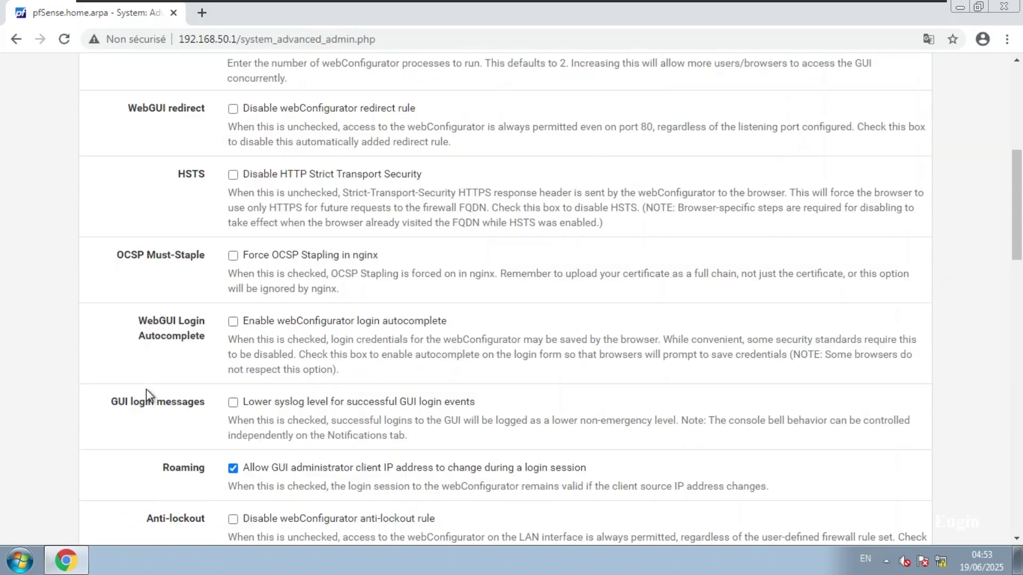
scroll(146, 390, "down", 10)
scroll(146, 395, "down", 6)
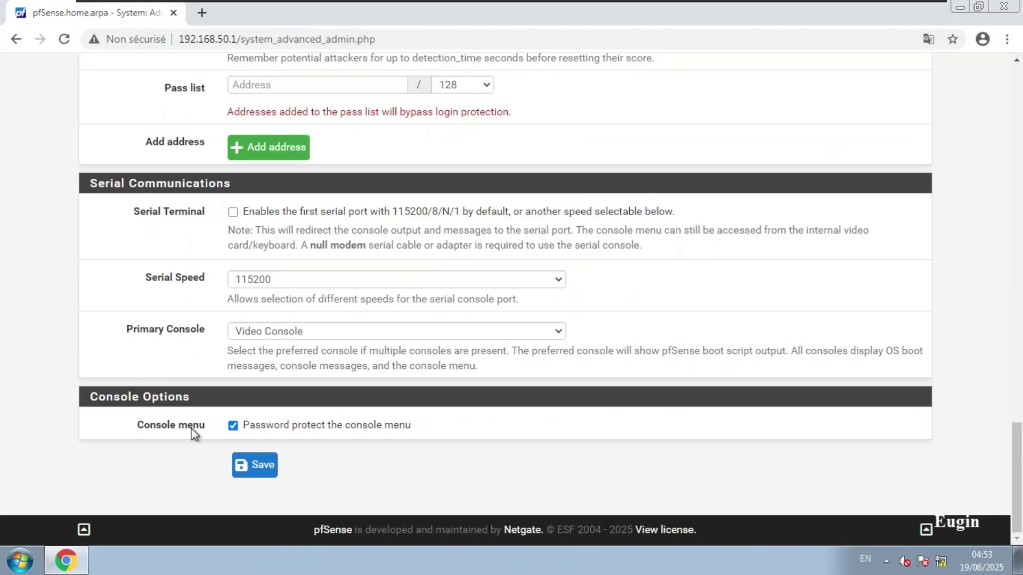
left_click(248, 472)
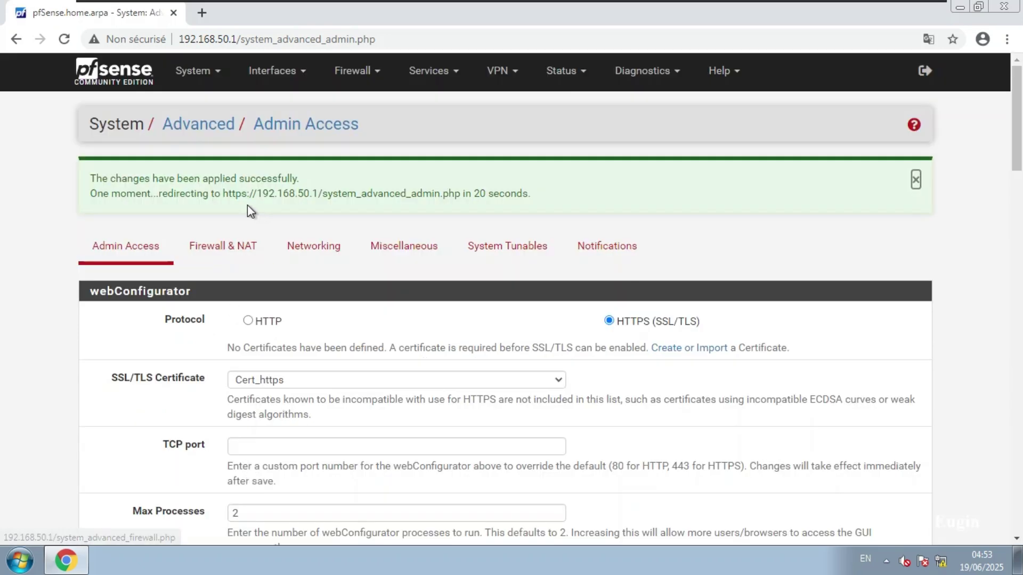
left_click_drag(222, 195, 315, 193)
left_click(266, 196)
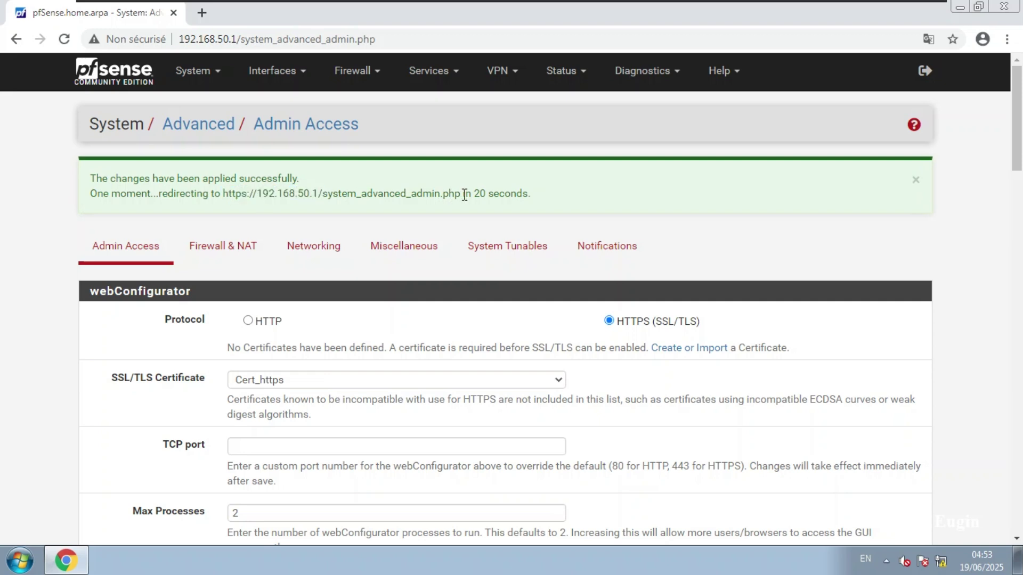
left_click_drag(476, 195, 487, 196)
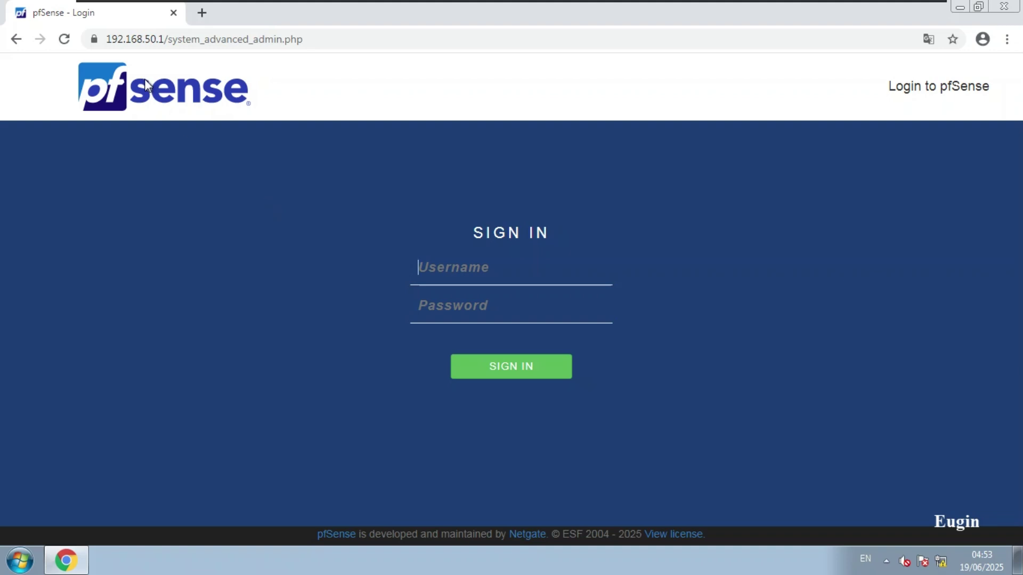
left_click(94, 40)
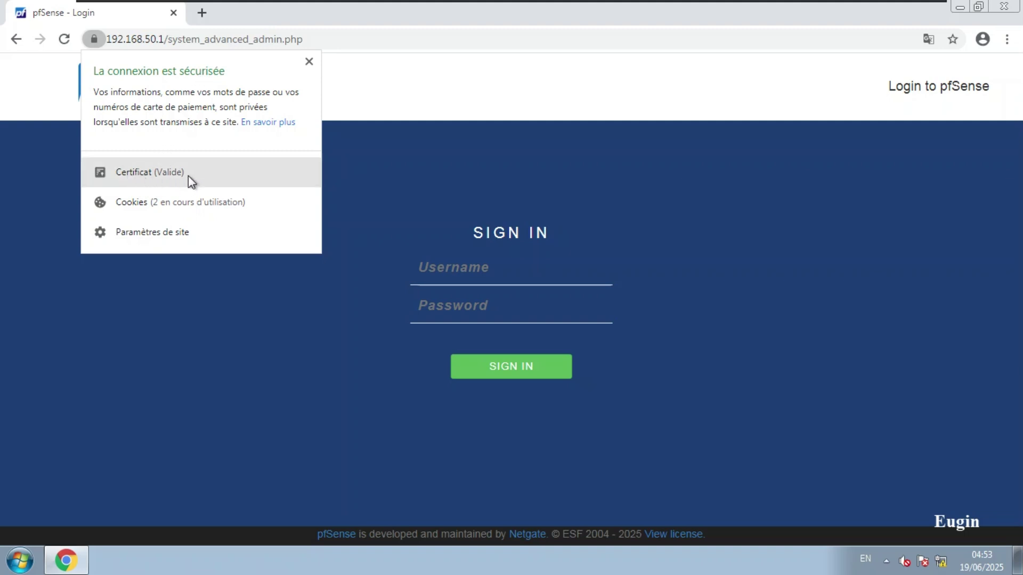
left_click(140, 179)
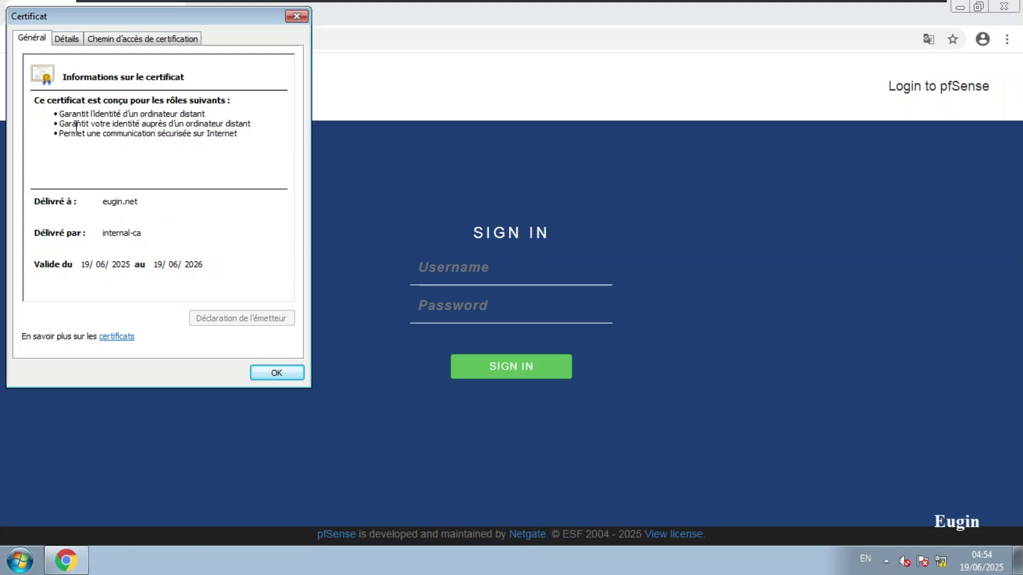
left_click_drag(62, 118, 183, 145)
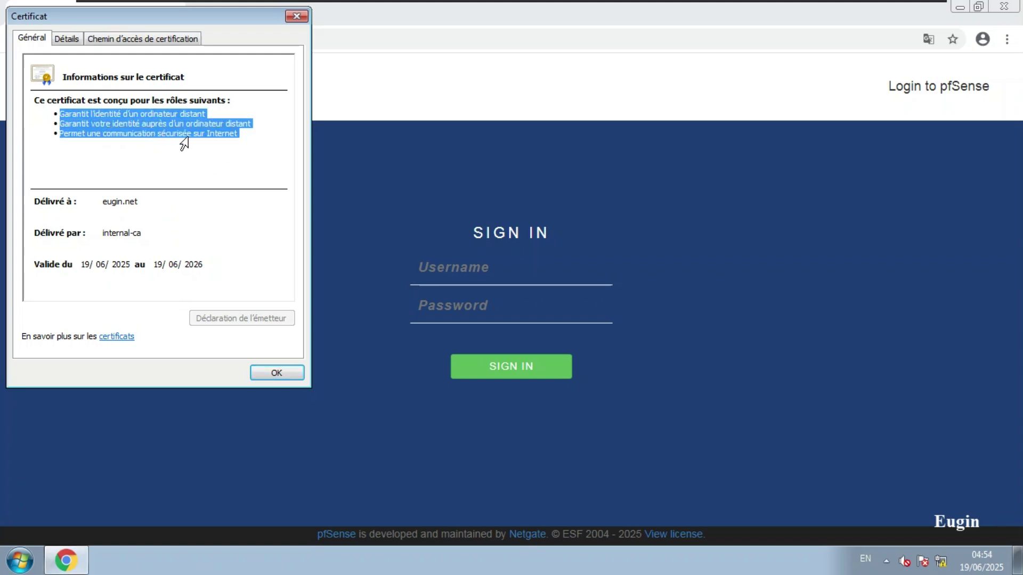
left_click(236, 124)
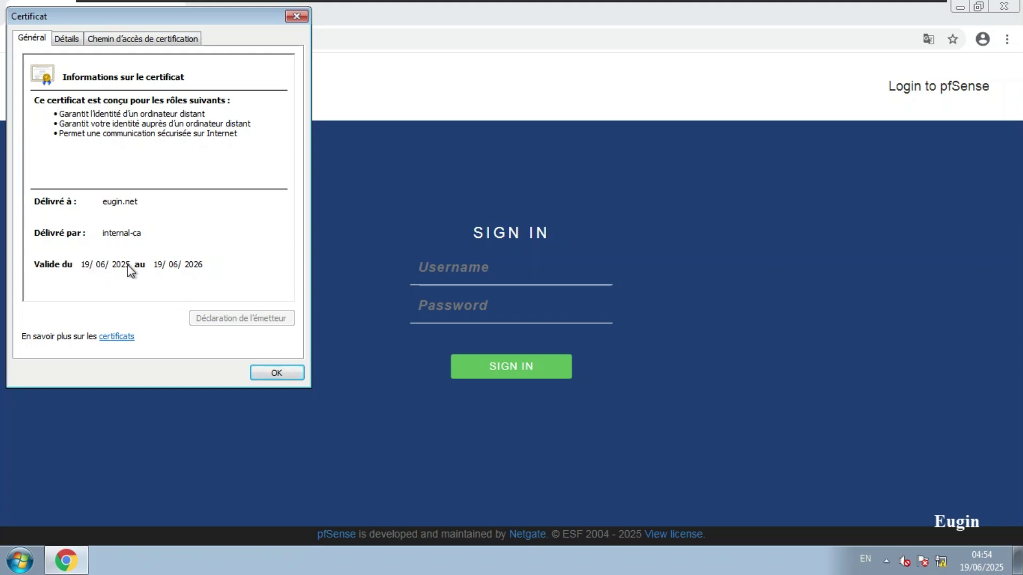
left_click(272, 372)
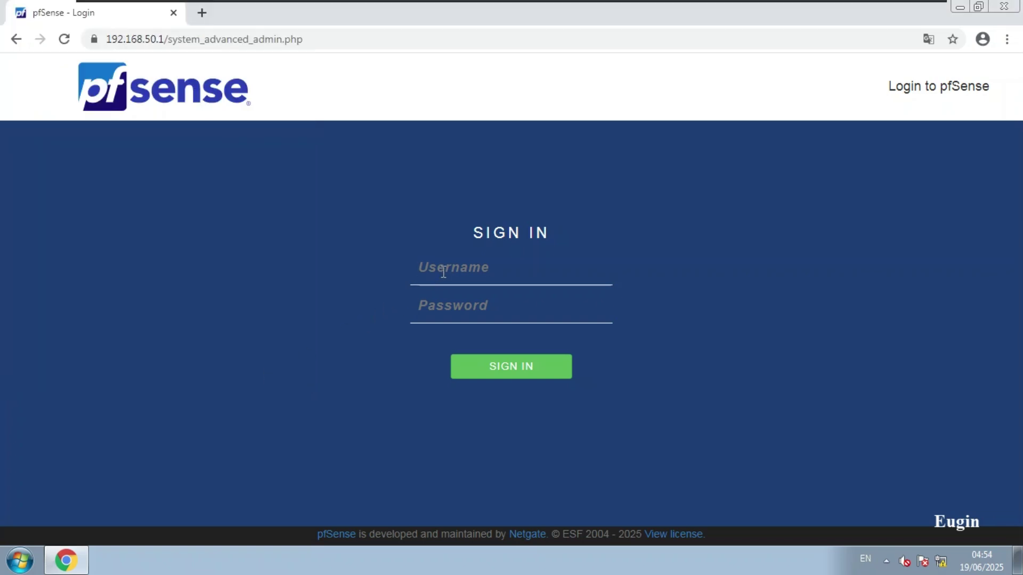
Sign in to the webConfigurator as admin with the account password.
type("admin")
key("Tab")
type("p")
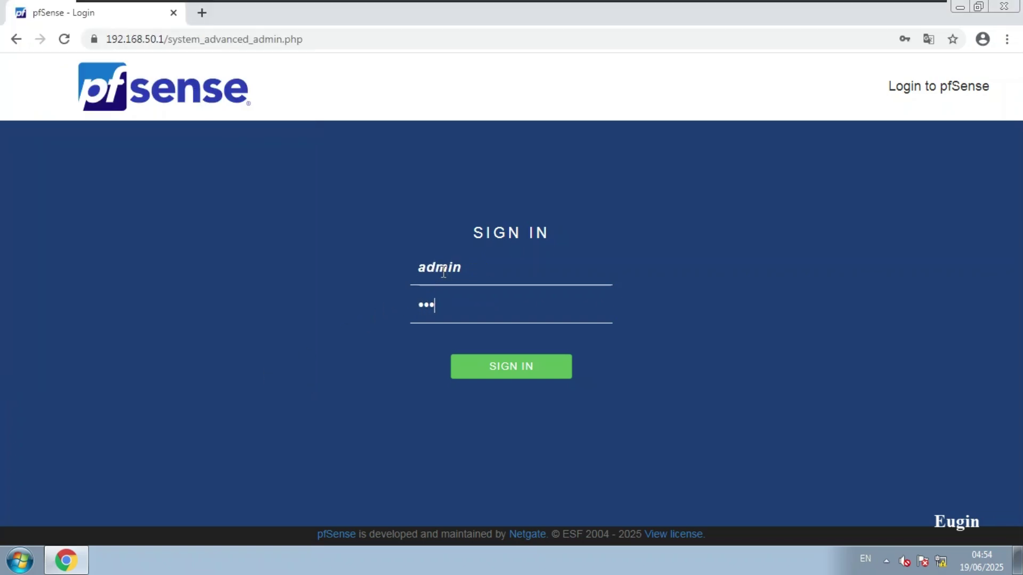
type("•••••")
key("Return")
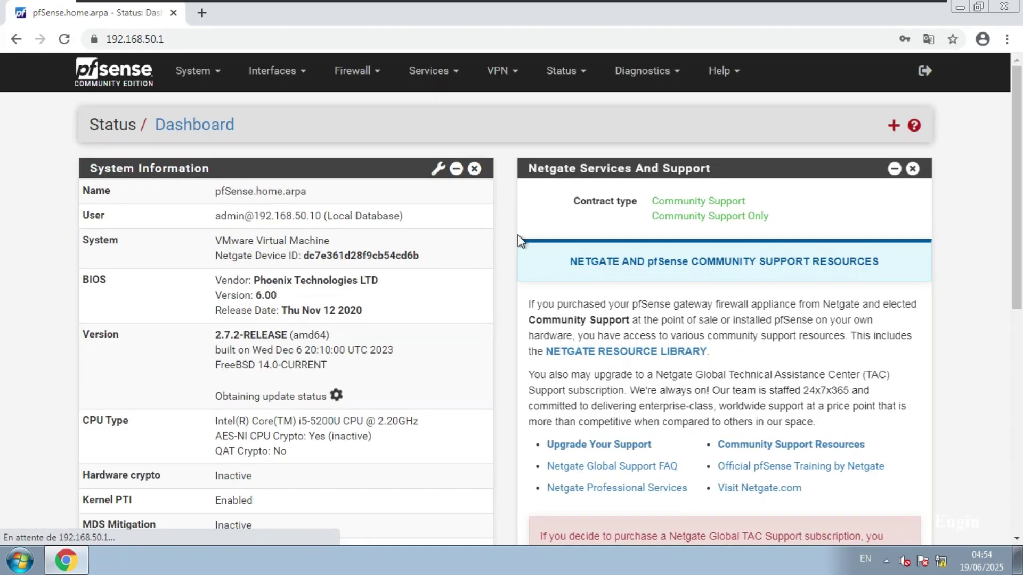
Enable the captive portal on zone securite, save it, and open a new browser tab.
left_click(420, 75)
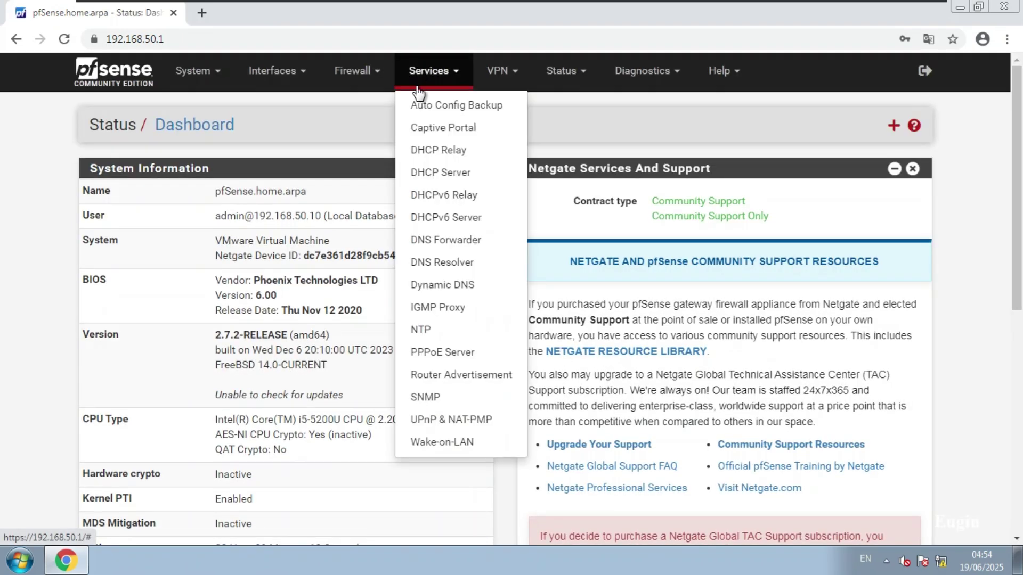
left_click(433, 128)
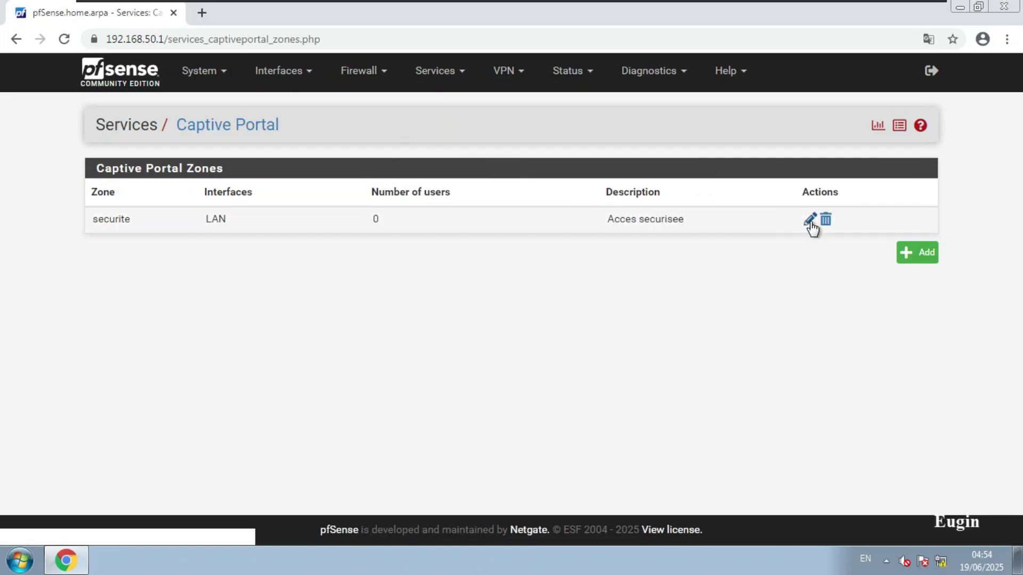
left_click(810, 220)
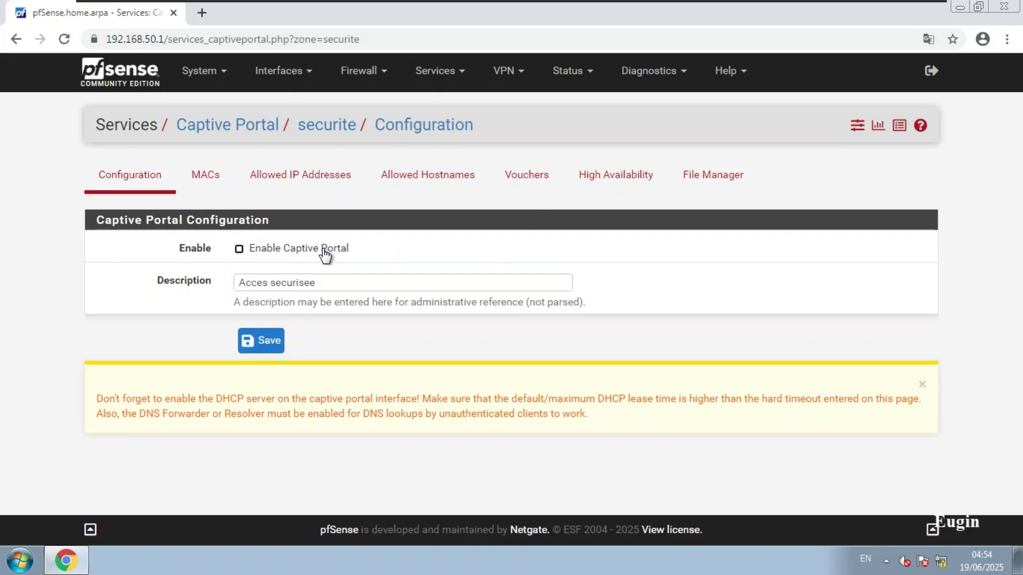
left_click(238, 249)
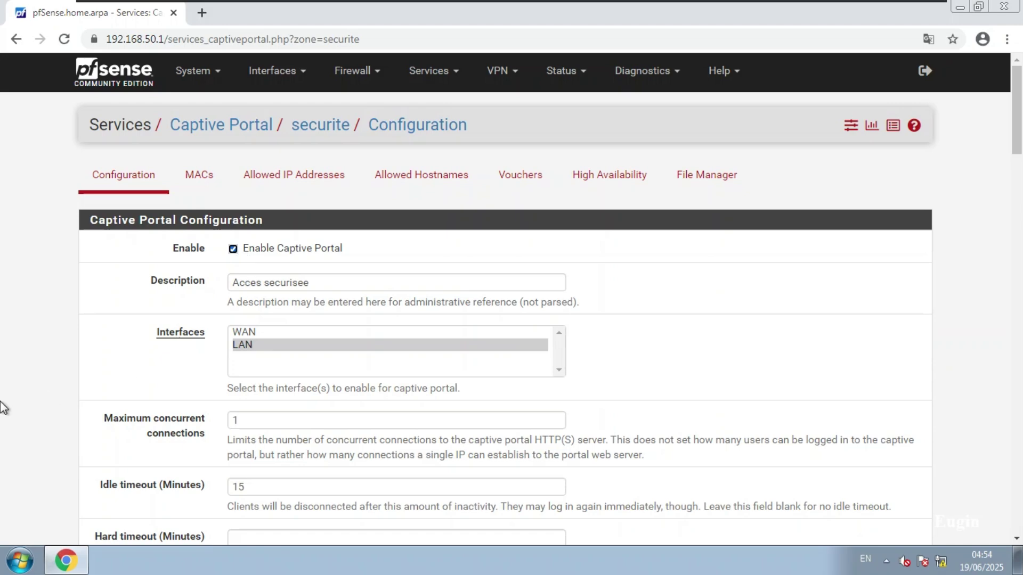
scroll(20, 416, "down", 20)
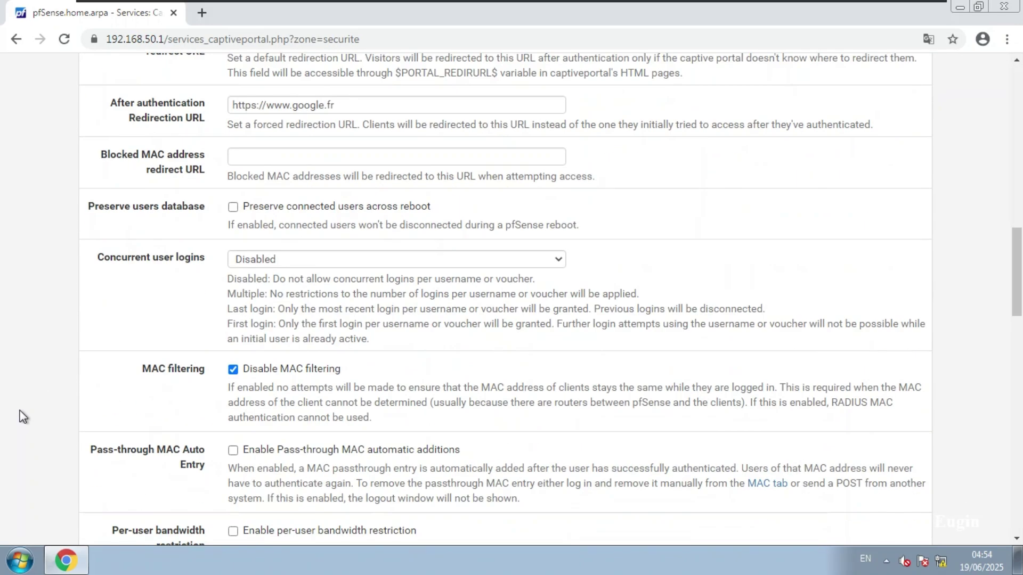
scroll(23, 416, "down", 1)
scroll(197, 465, "down", 10)
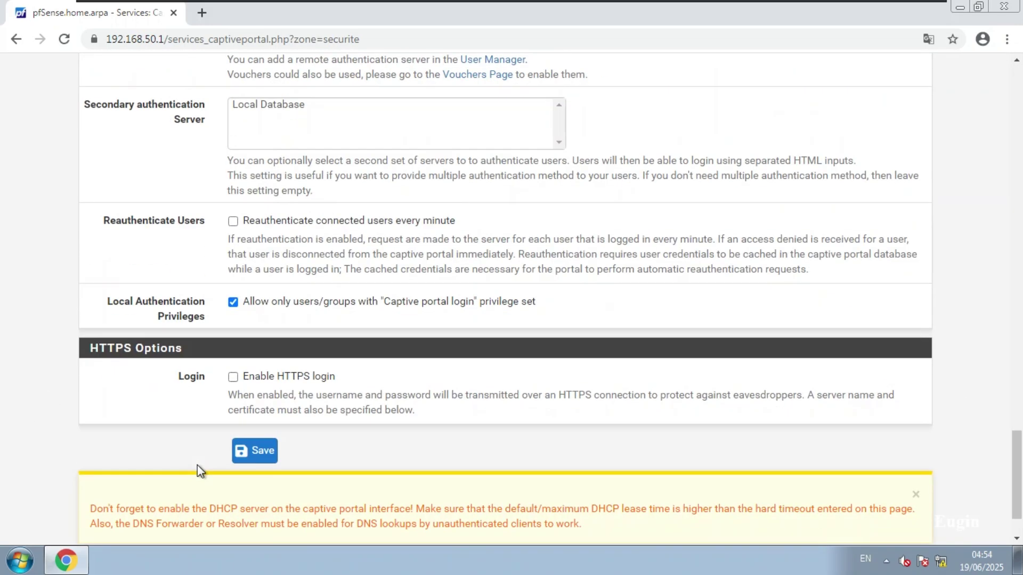
left_click(249, 378)
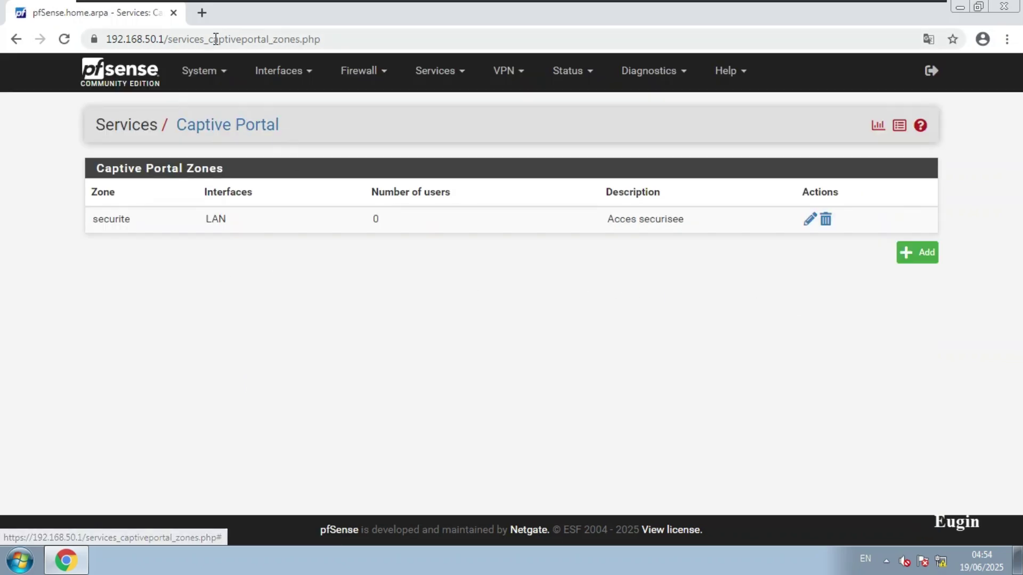
left_click(201, 16)
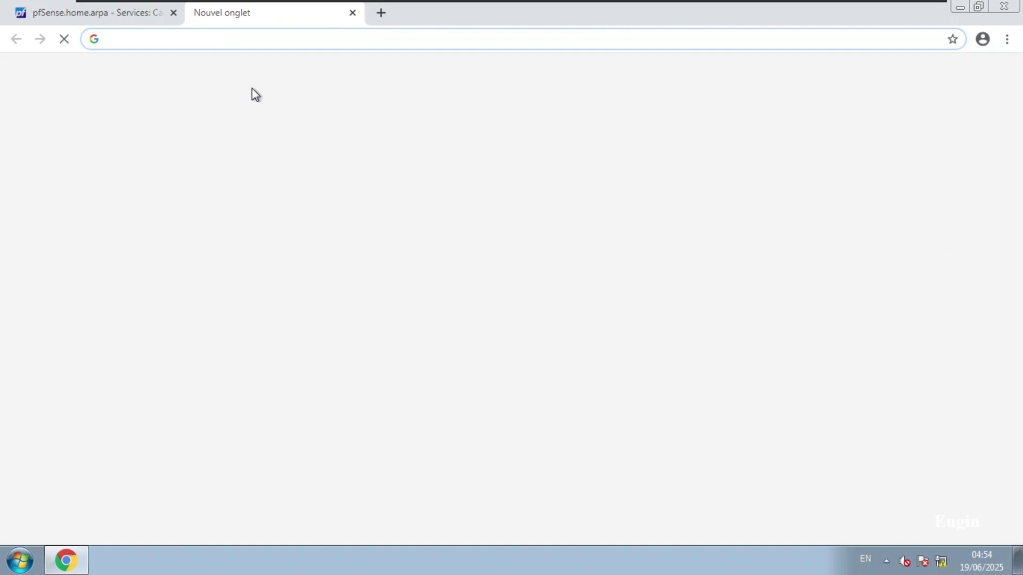